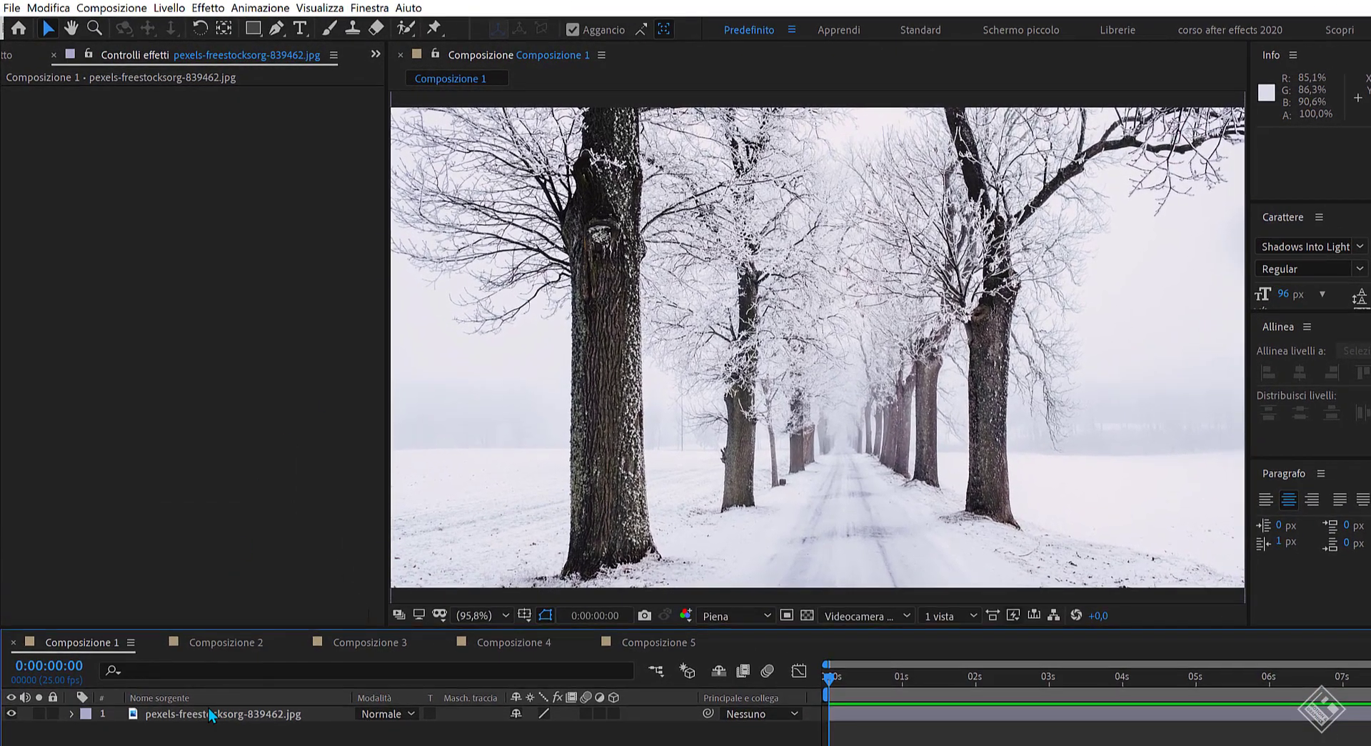
Apply the Estrai keying effect to the pexels-freestocksorg-839462.jpg layer in Composizione 1.
left_click(253, 716)
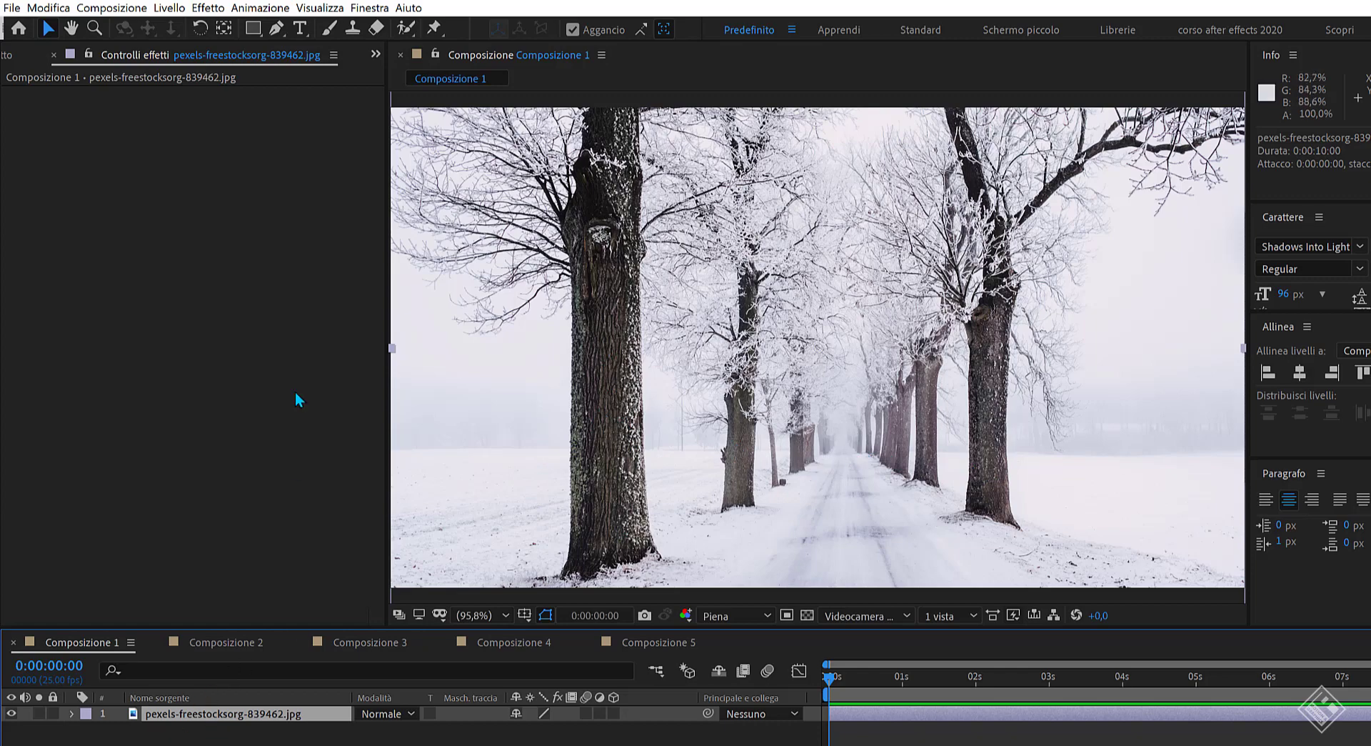
left_click(208, 8)
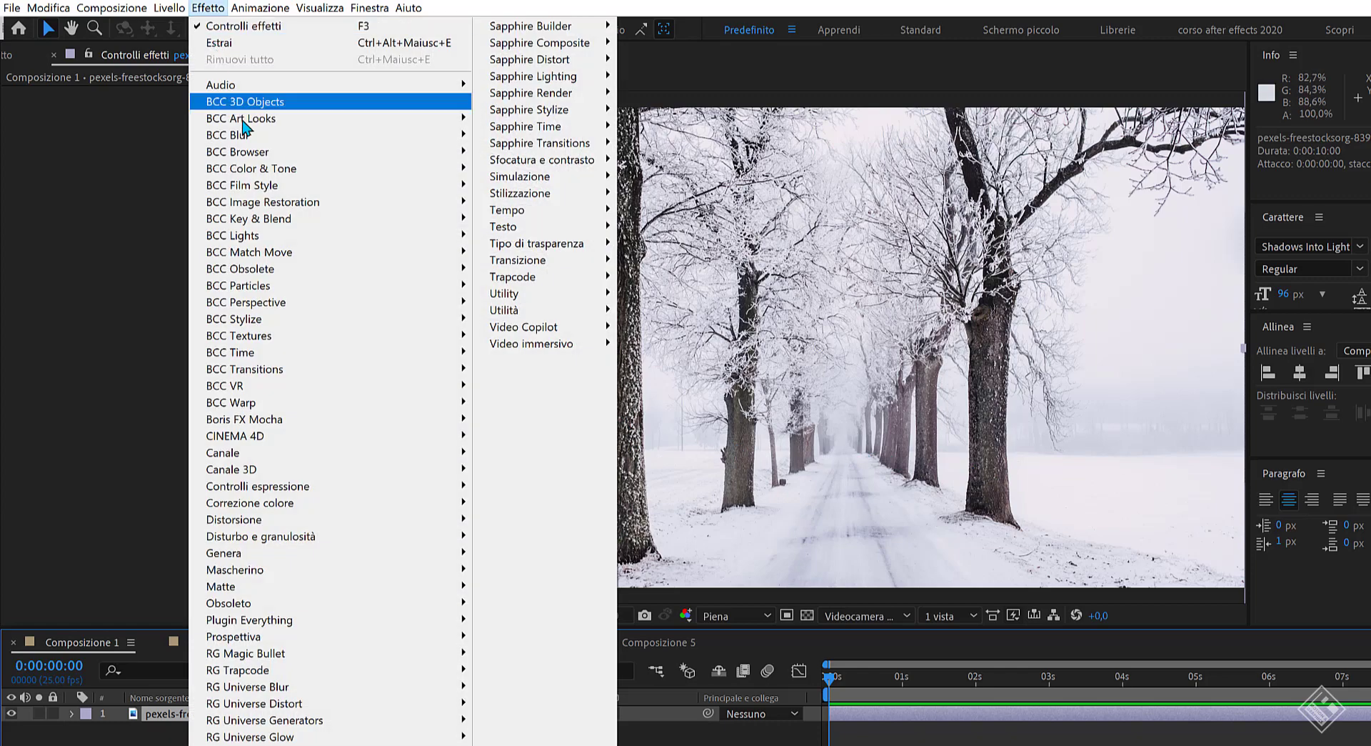
mouse_move(539, 251)
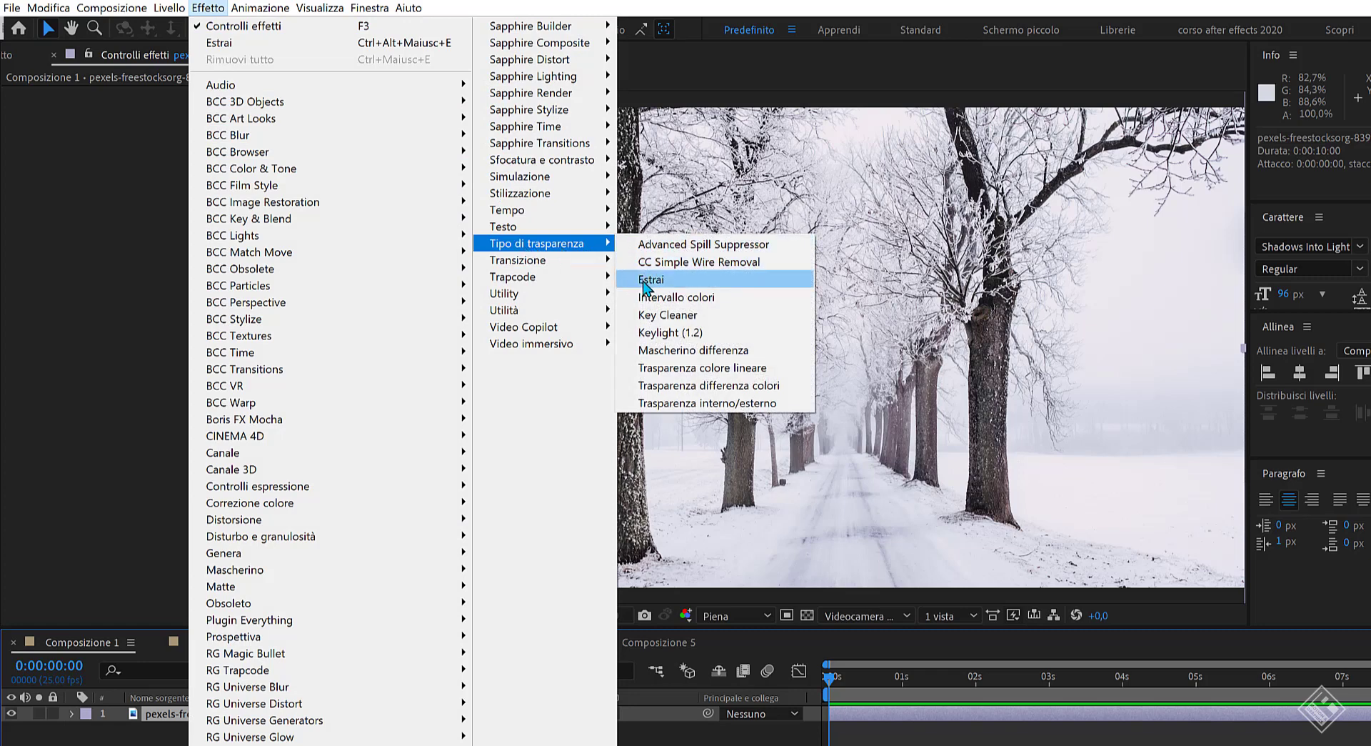
left_click(666, 287)
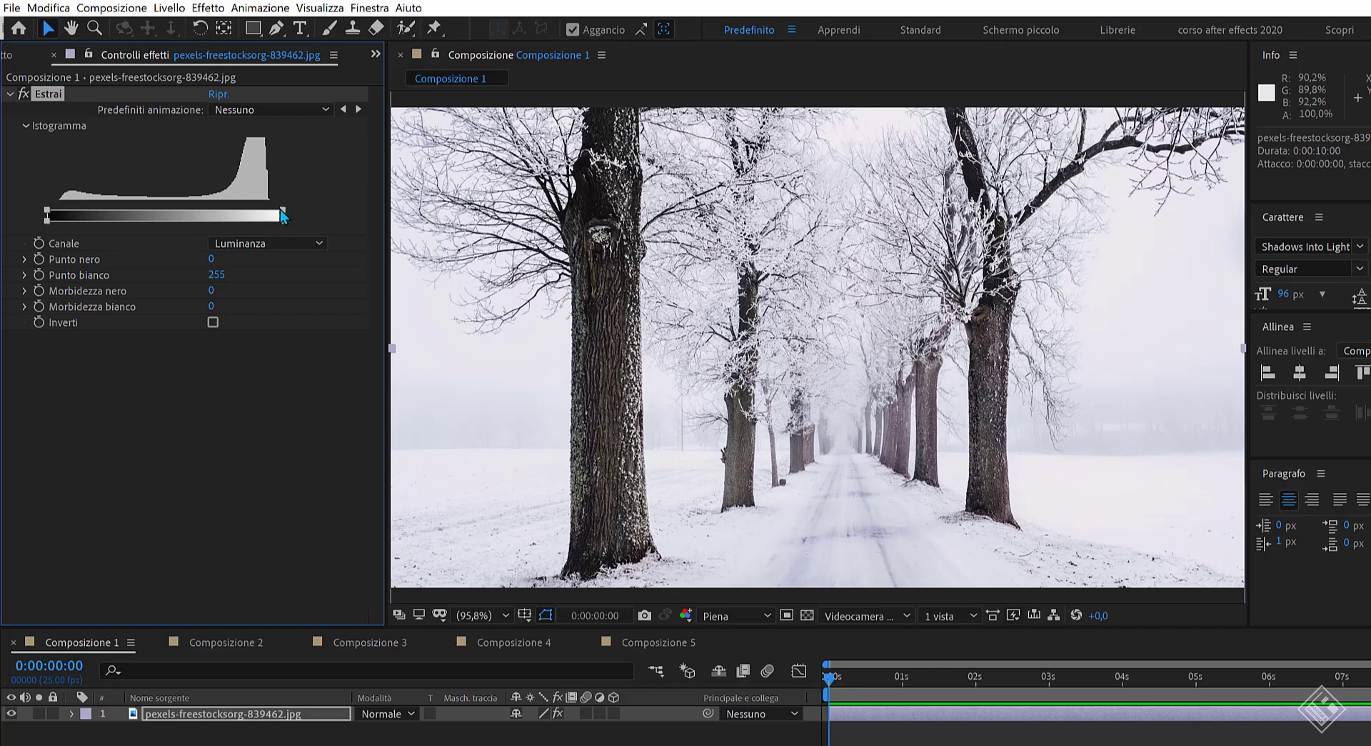
Set Estrai's Punto bianco to 248 and Punto nero to 166, and turn on the transparency grid.
left_click_drag(281, 210, 242, 212)
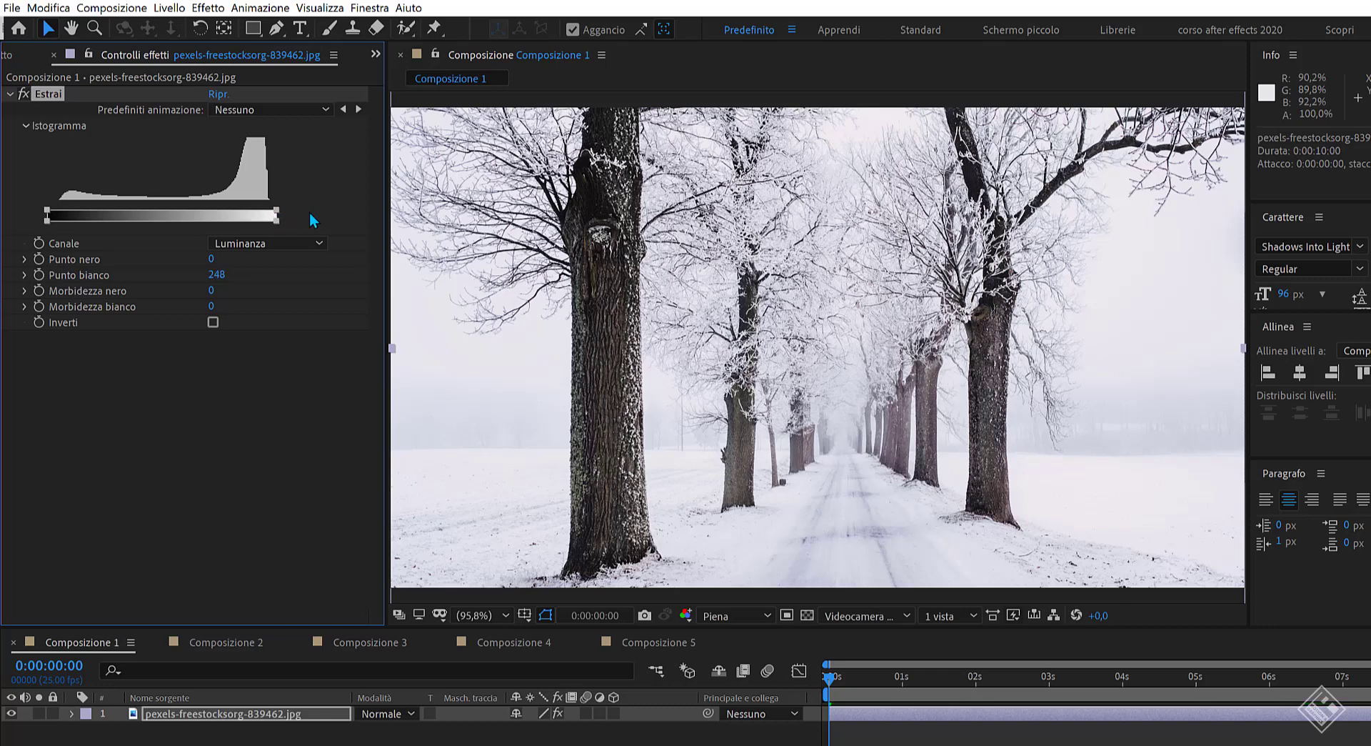
left_click(44, 210)
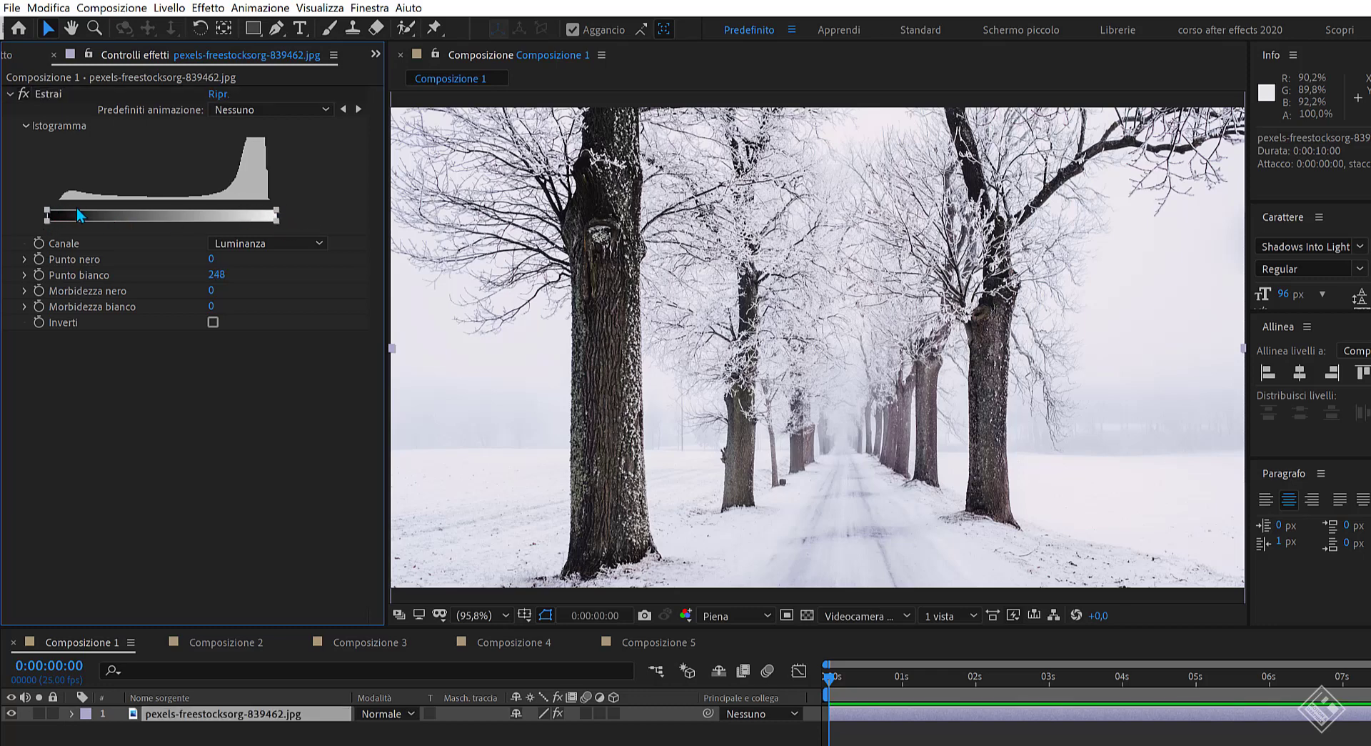
left_click_drag(46, 213, 43, 215)
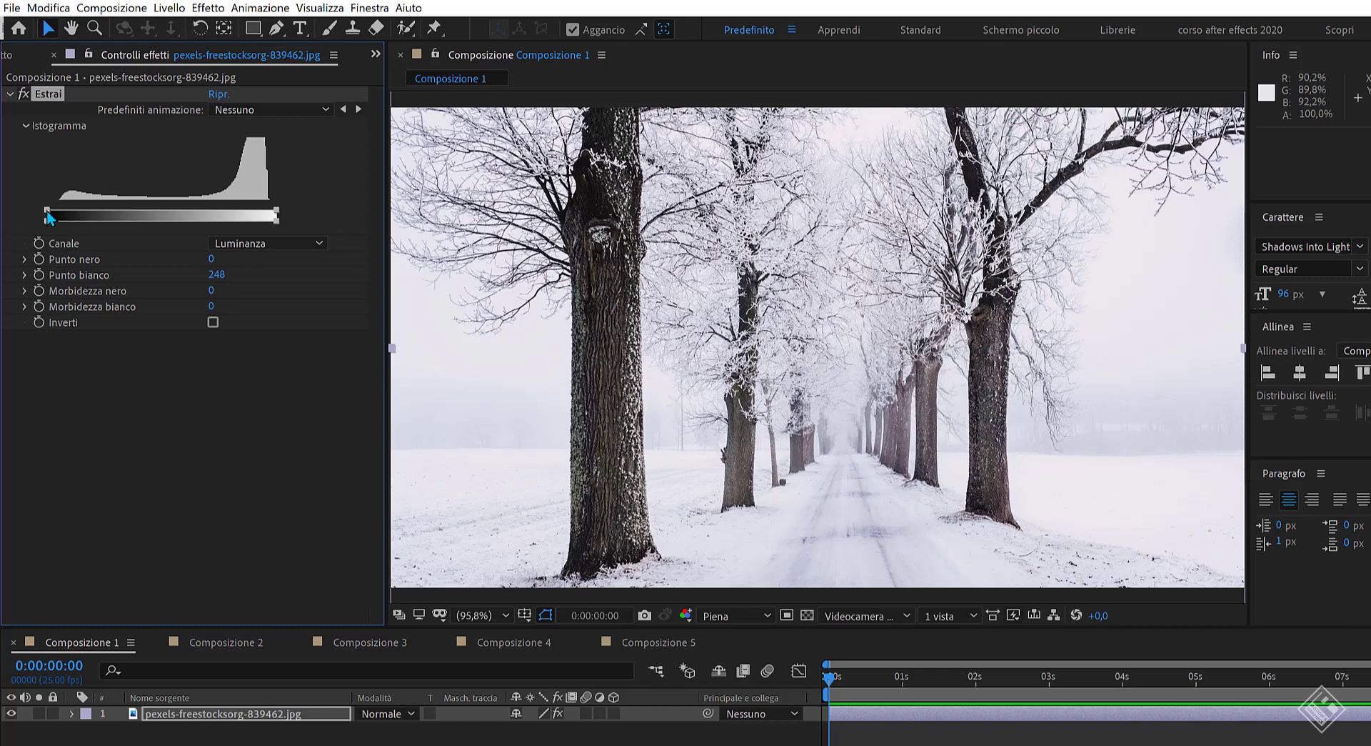
left_click_drag(53, 211, 200, 220)
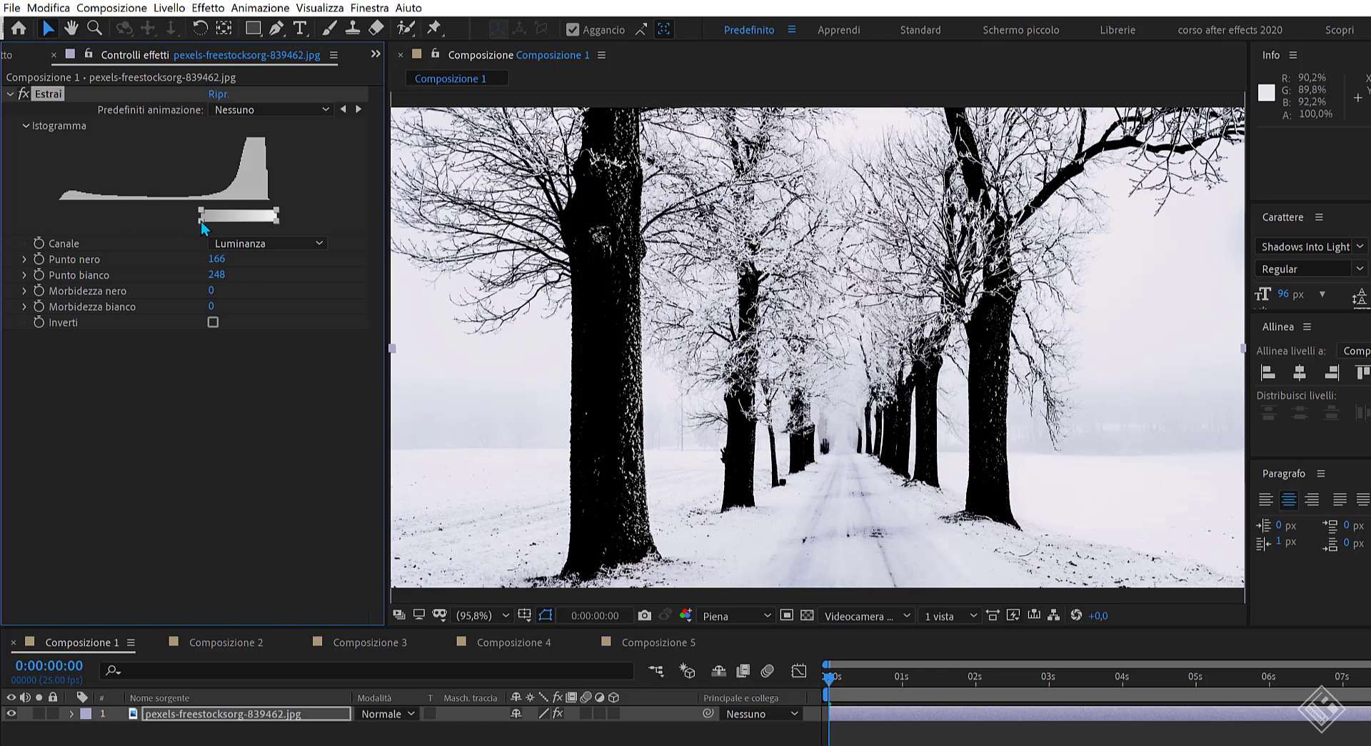
left_click(807, 614)
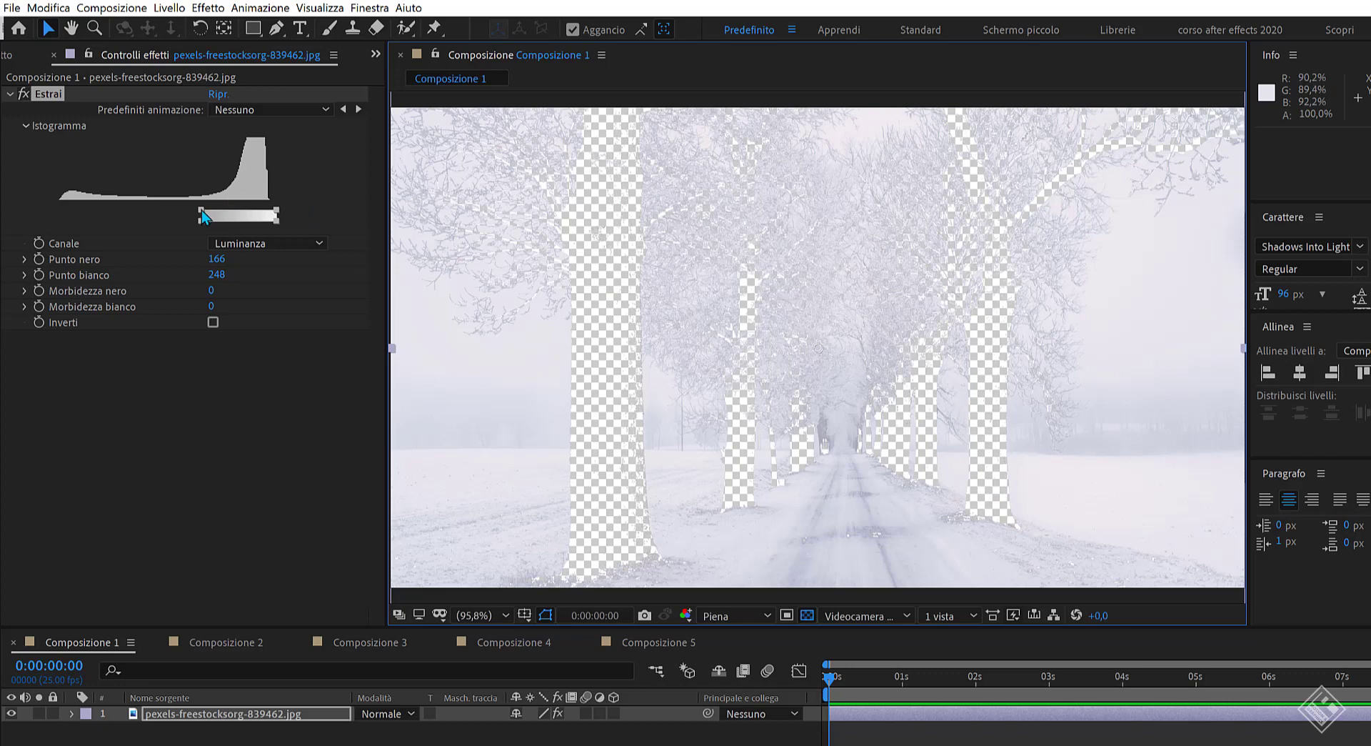
Return Punto nero to 0 and lower Punto bianco to 111 to key out the bright snow.
left_click_drag(202, 212, 31, 218)
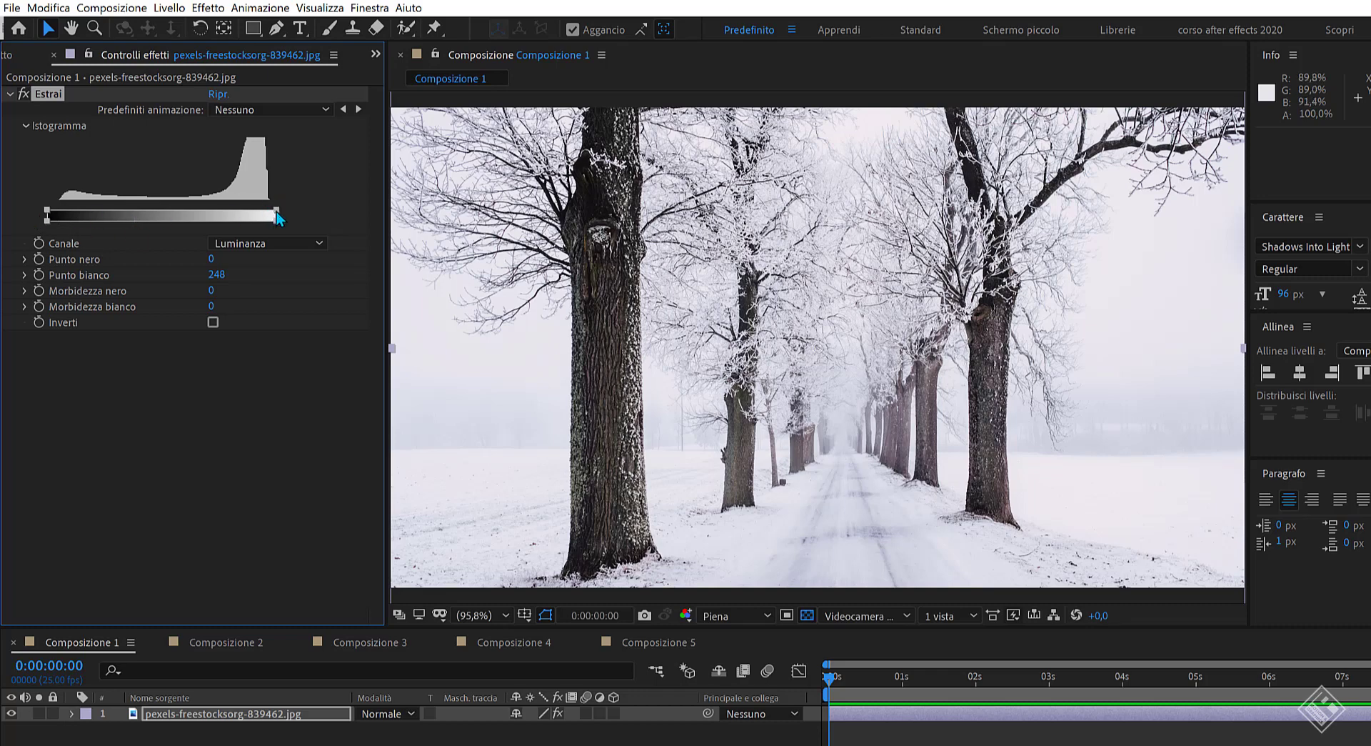
left_click_drag(272, 211, 199, 211)
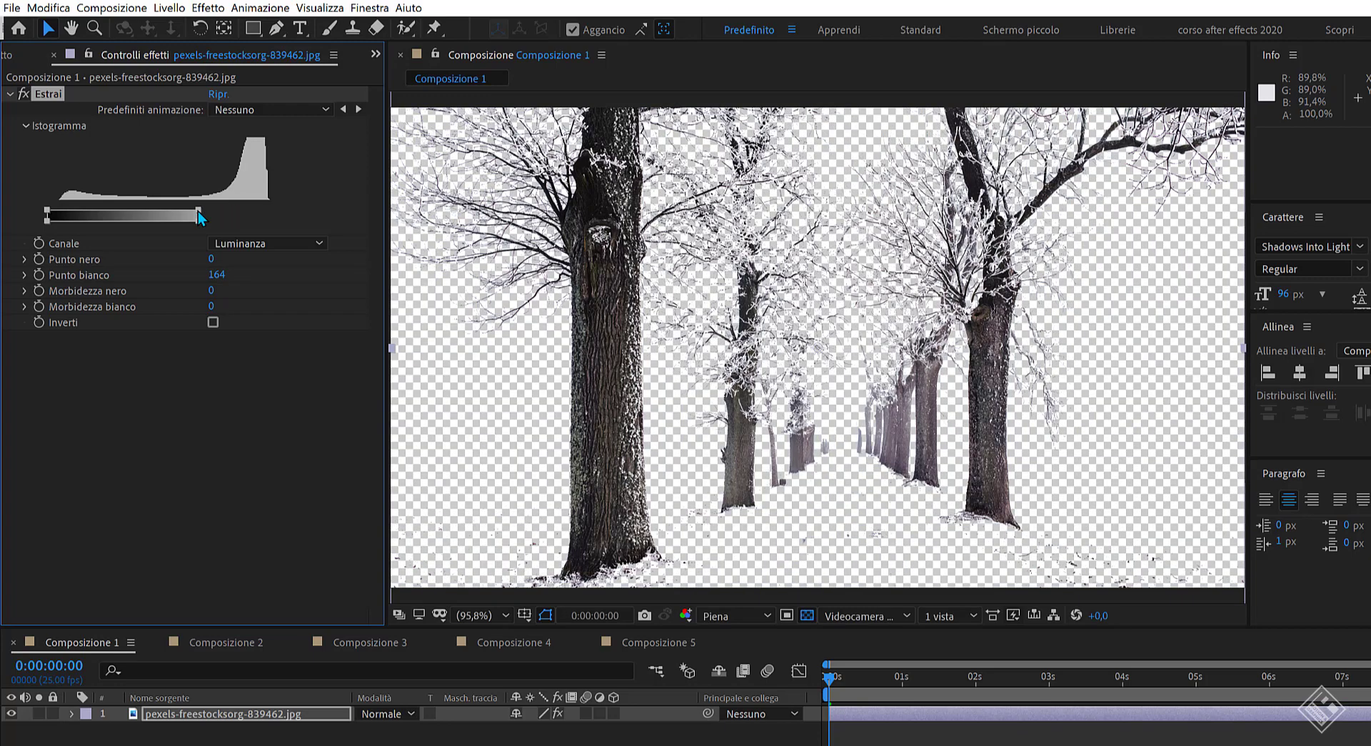
left_click_drag(199, 211, 188, 212)
left_click_drag(183, 211, 149, 212)
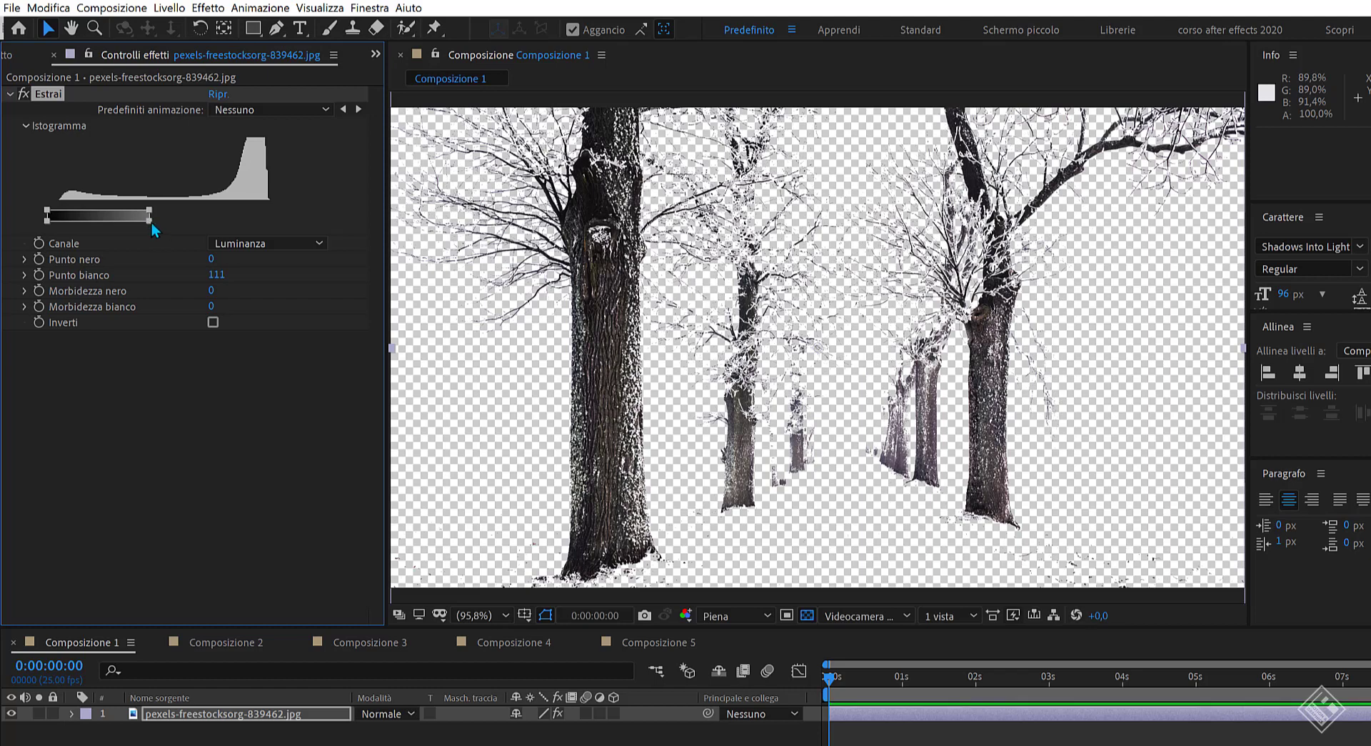
Set Punto nero to 49, Punto bianco to 254, Morbidezza nero to 26 and Morbidezza bianco to 1.
left_click_drag(150, 221, 277, 223)
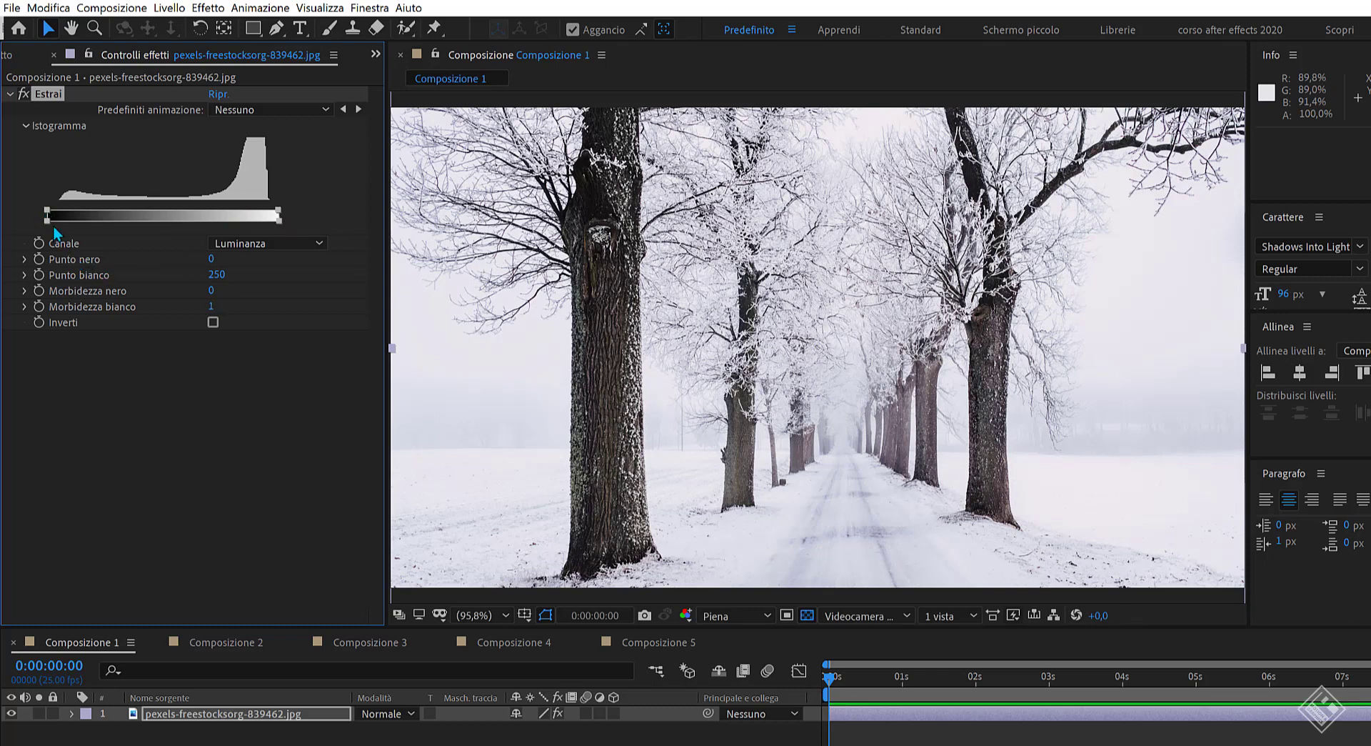
left_click_drag(213, 258, 258, 262)
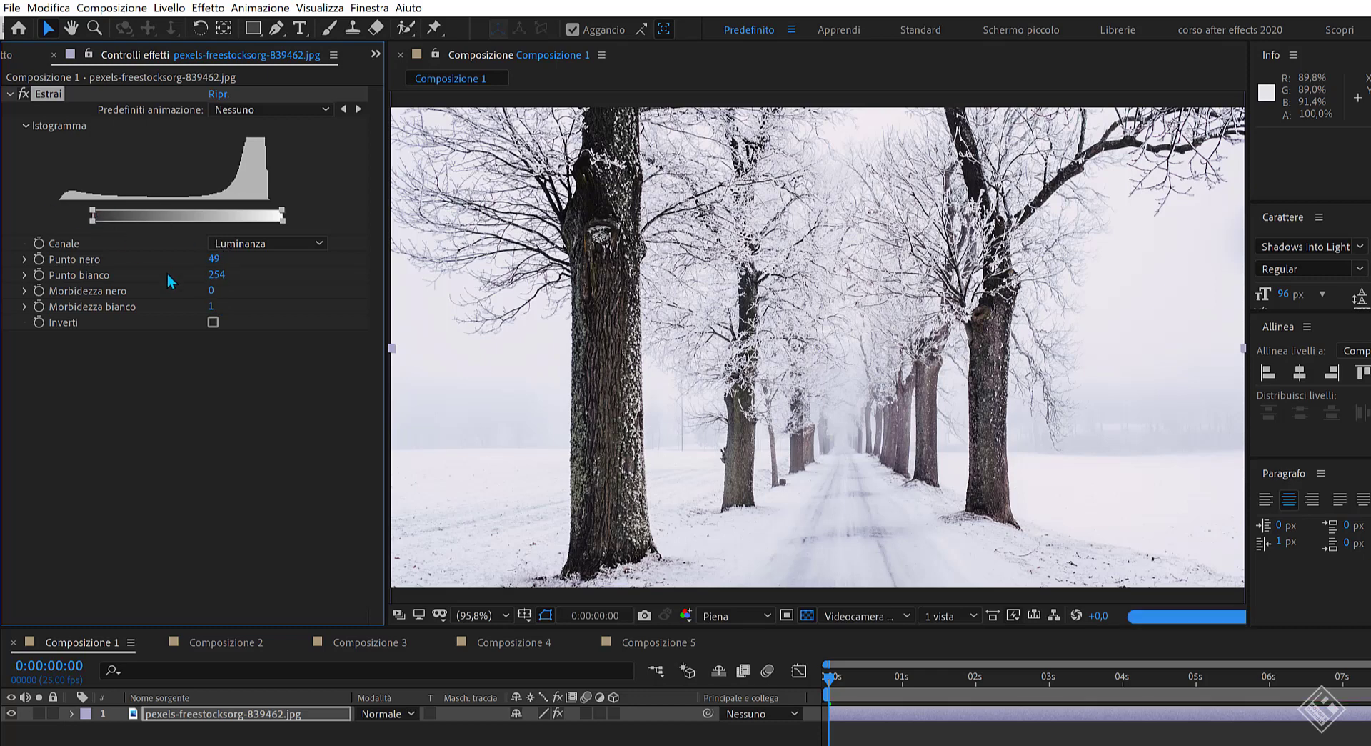
left_click_drag(93, 220, 67, 221)
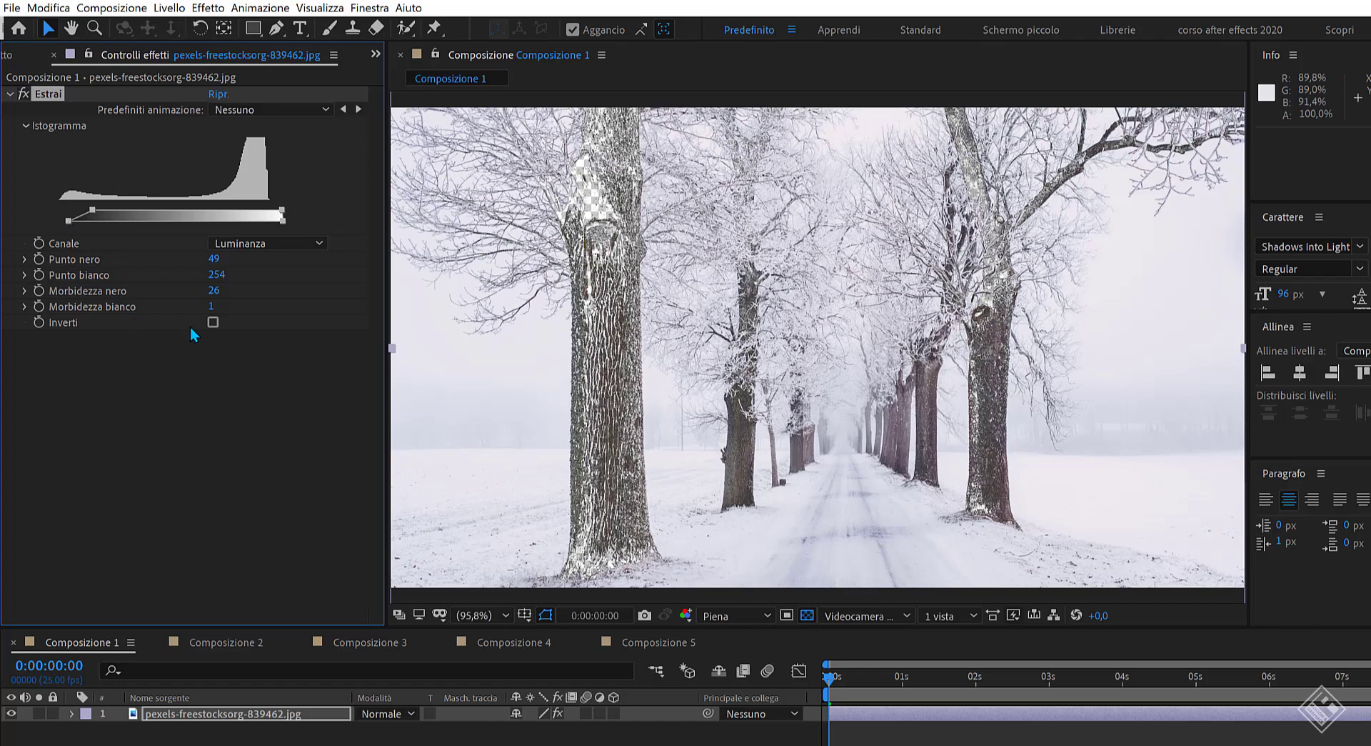
Preview the extraction with Inverti on and off, and try Canale as Rosso, Verde and Blu before returning to Luminanza.
left_click(212, 322)
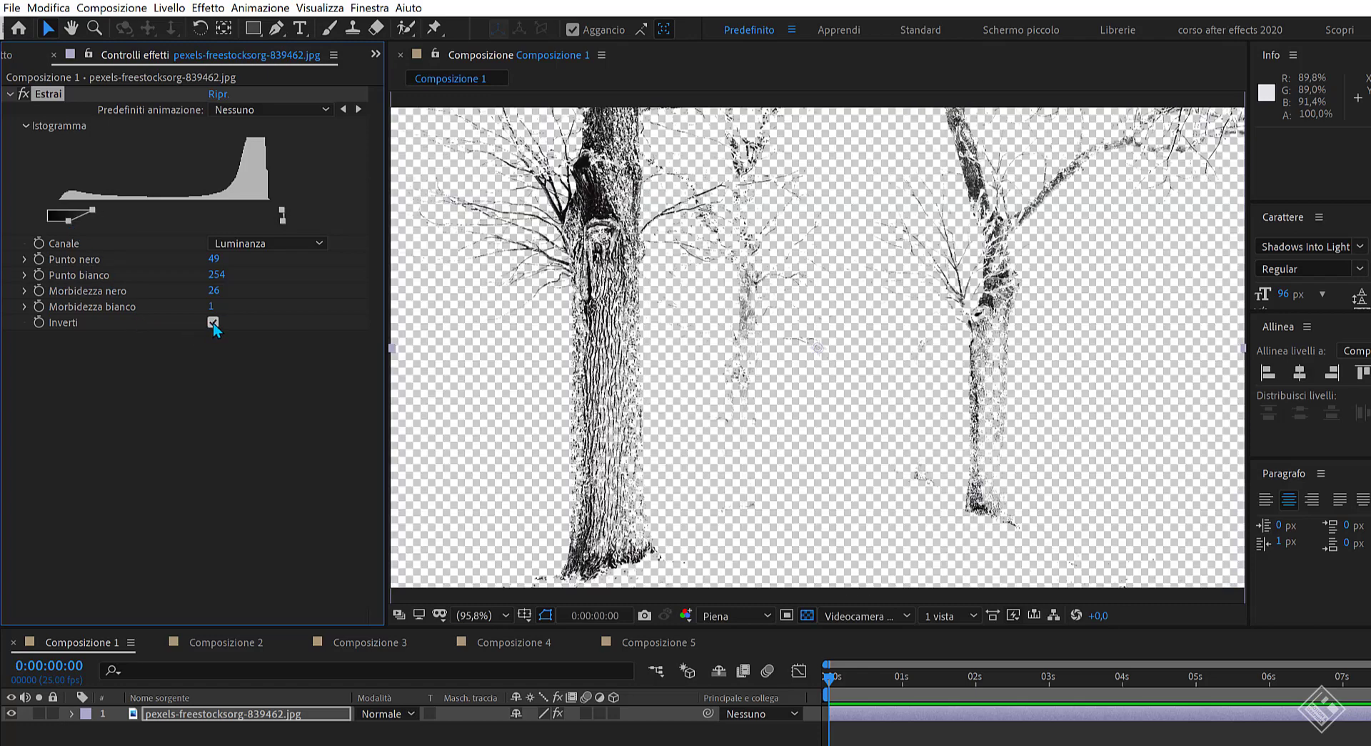
left_click(212, 322)
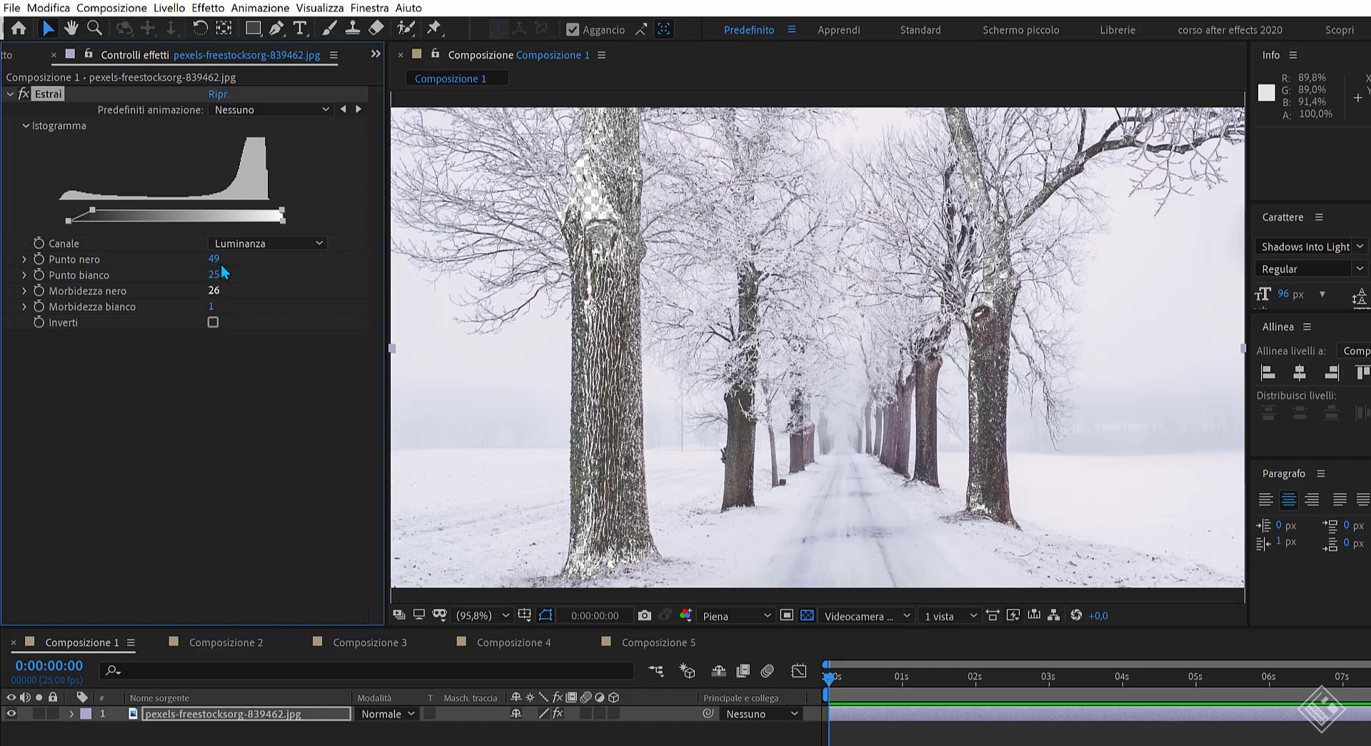
left_click(257, 243)
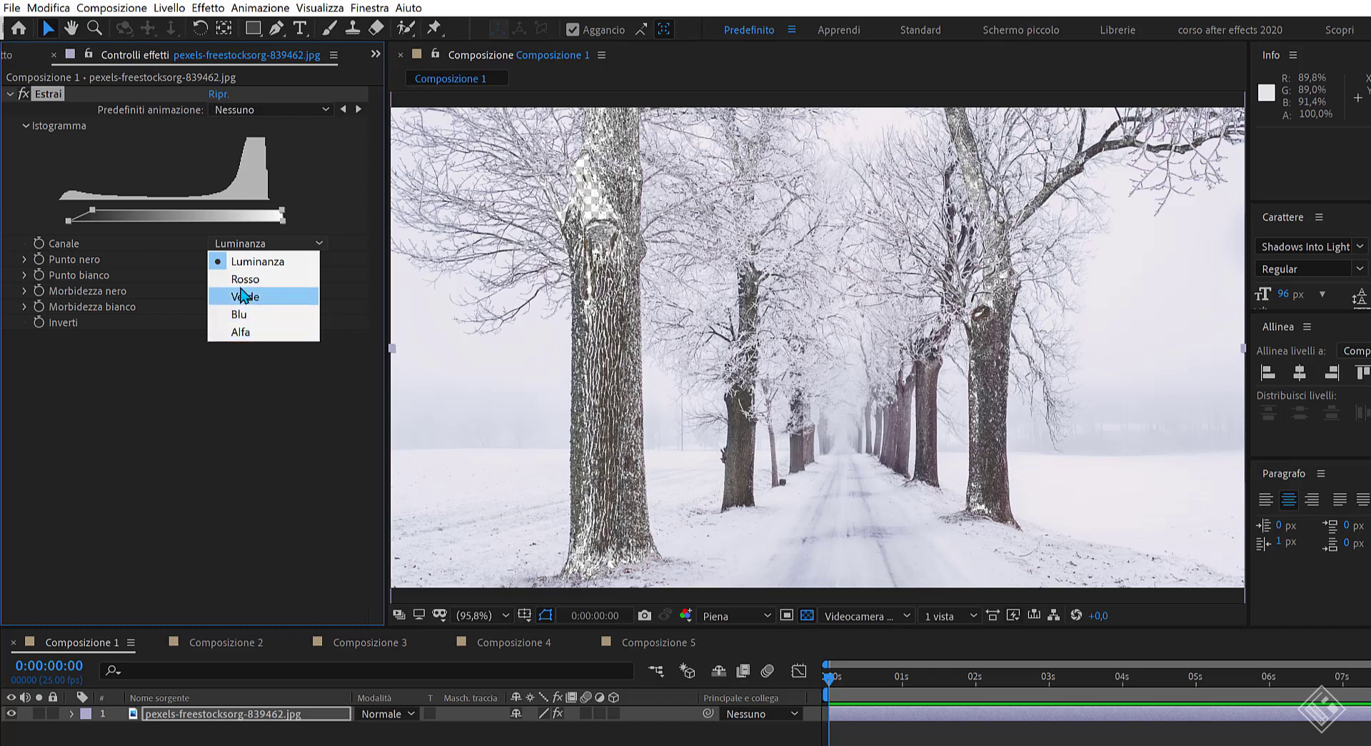
left_click(241, 280)
left_click(252, 245)
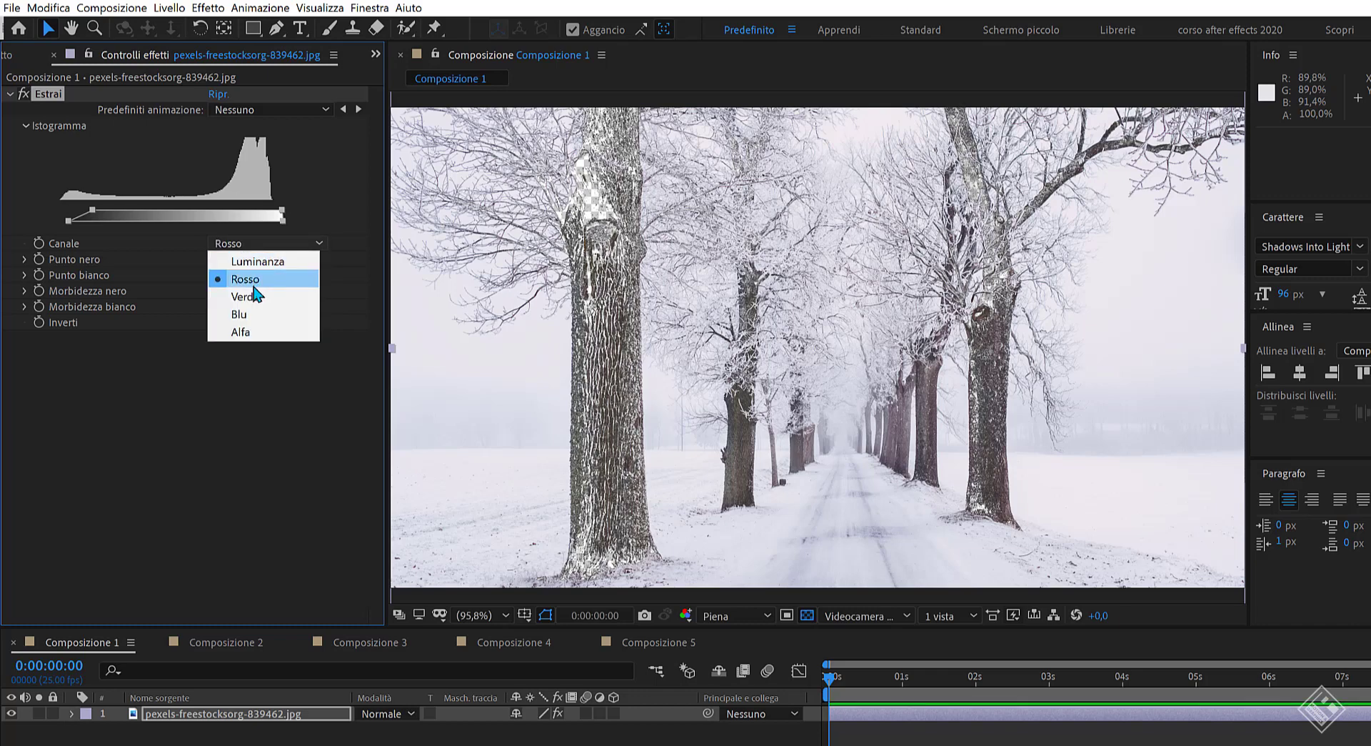
left_click(255, 294)
left_click(258, 247)
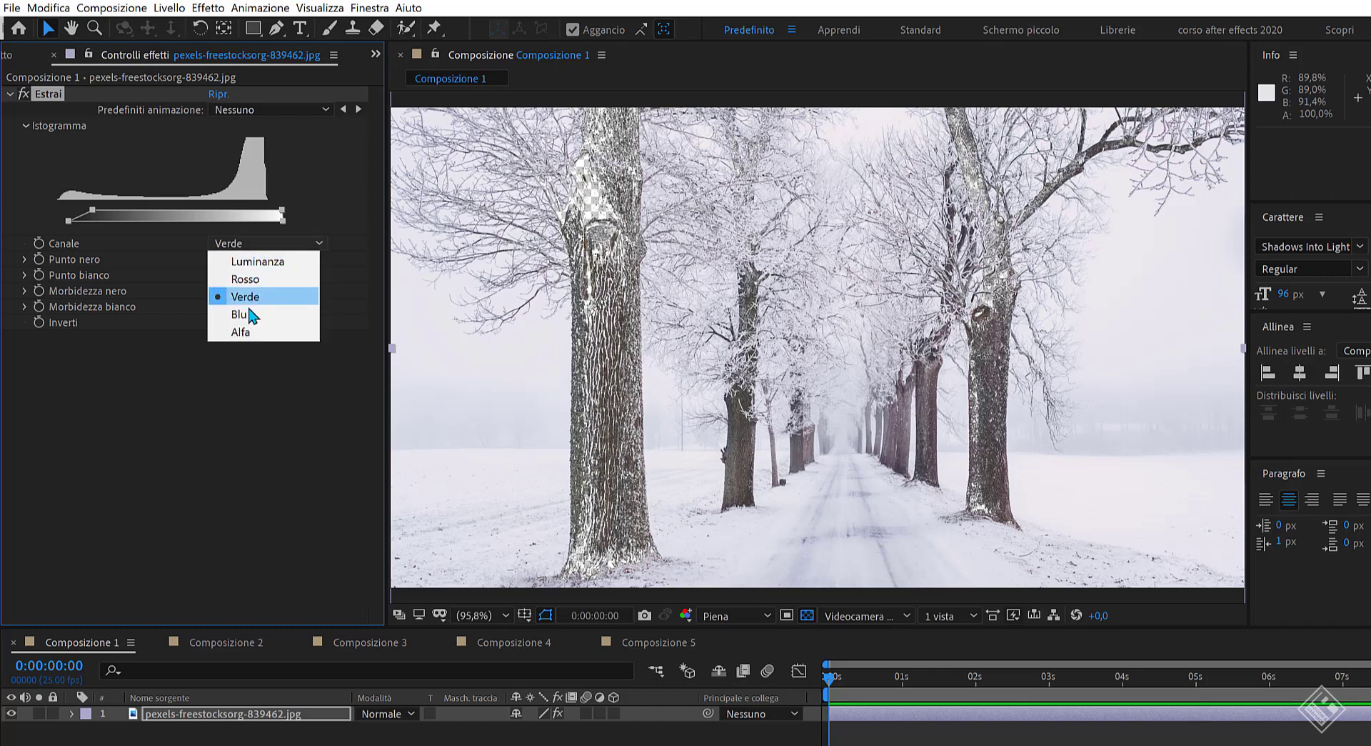
left_click(254, 313)
left_click(253, 244)
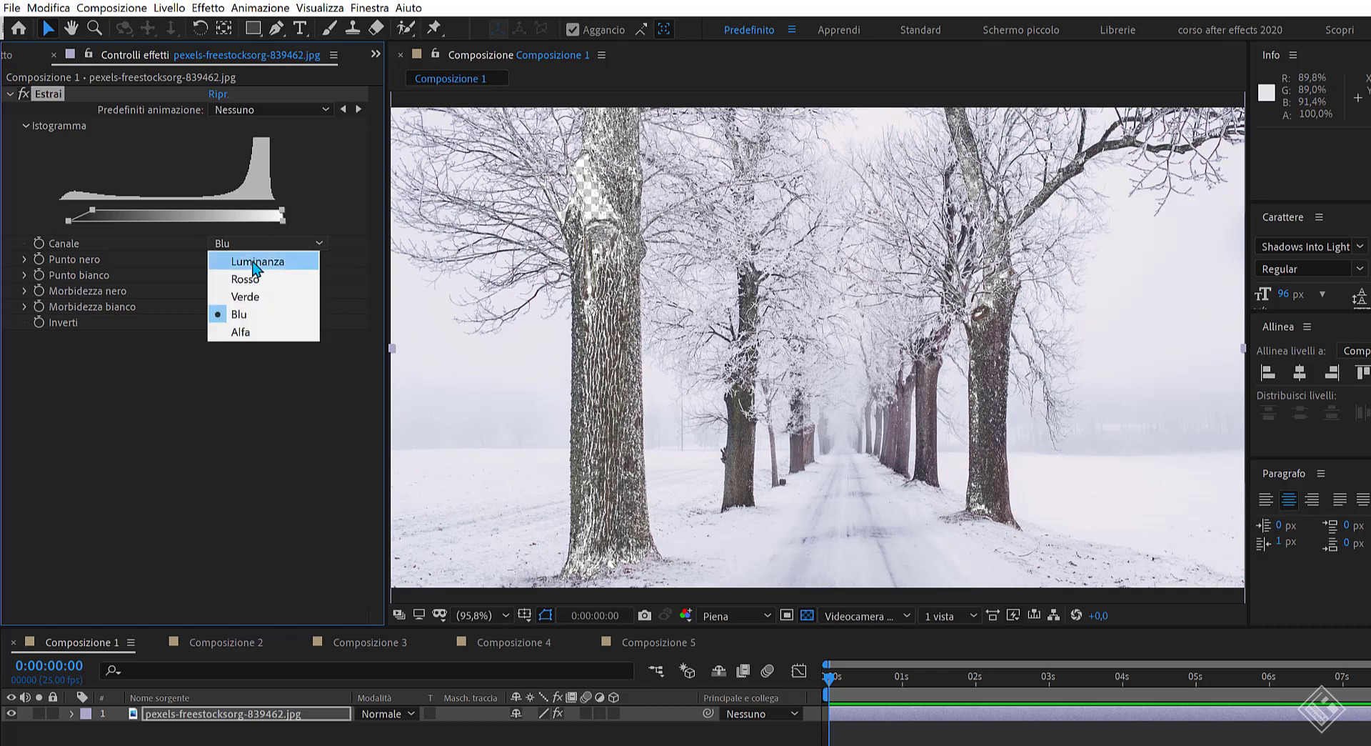
left_click(251, 260)
Try Punto nero at 11 on the tree photo, and undo the change.
left_click_drag(97, 217, 48, 213)
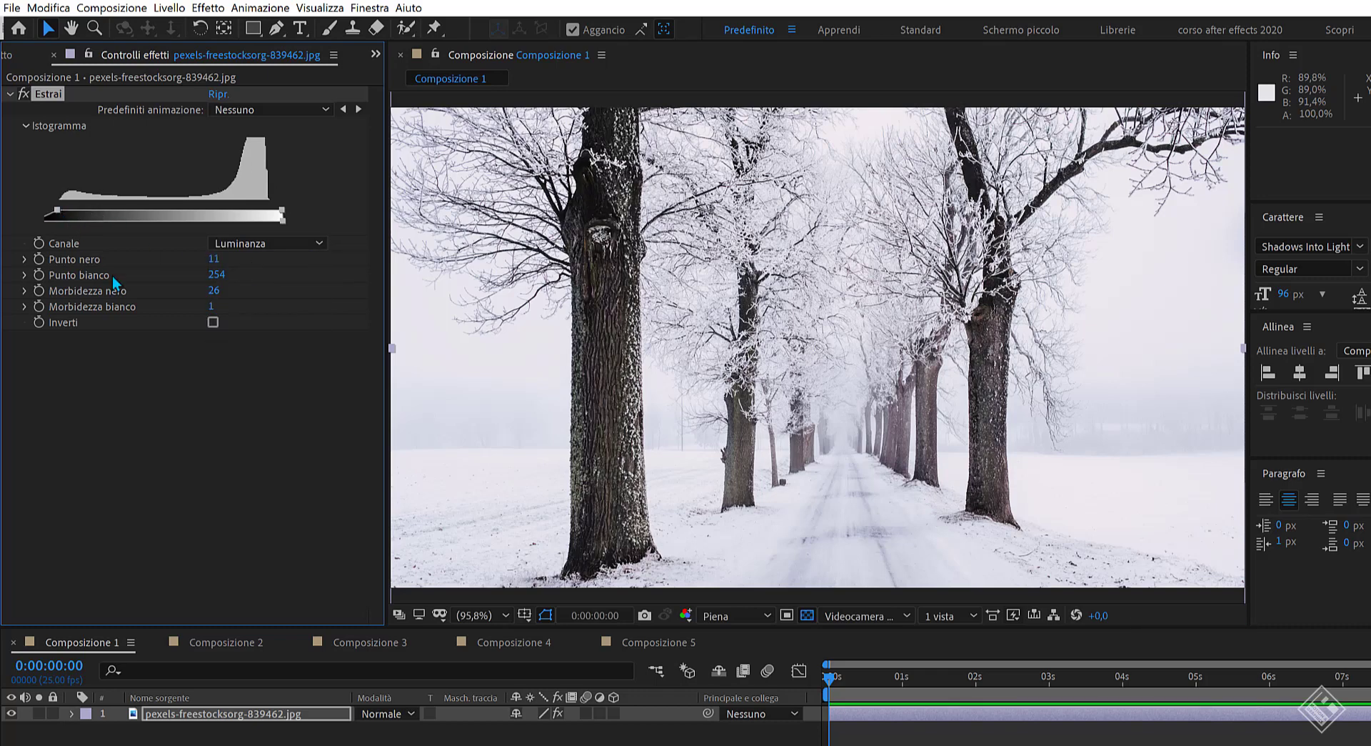
key("ctrl+z")
Switch to Composizione 2 and apply the Estrai effect to the 235893.jpg layer.
left_click(238, 644)
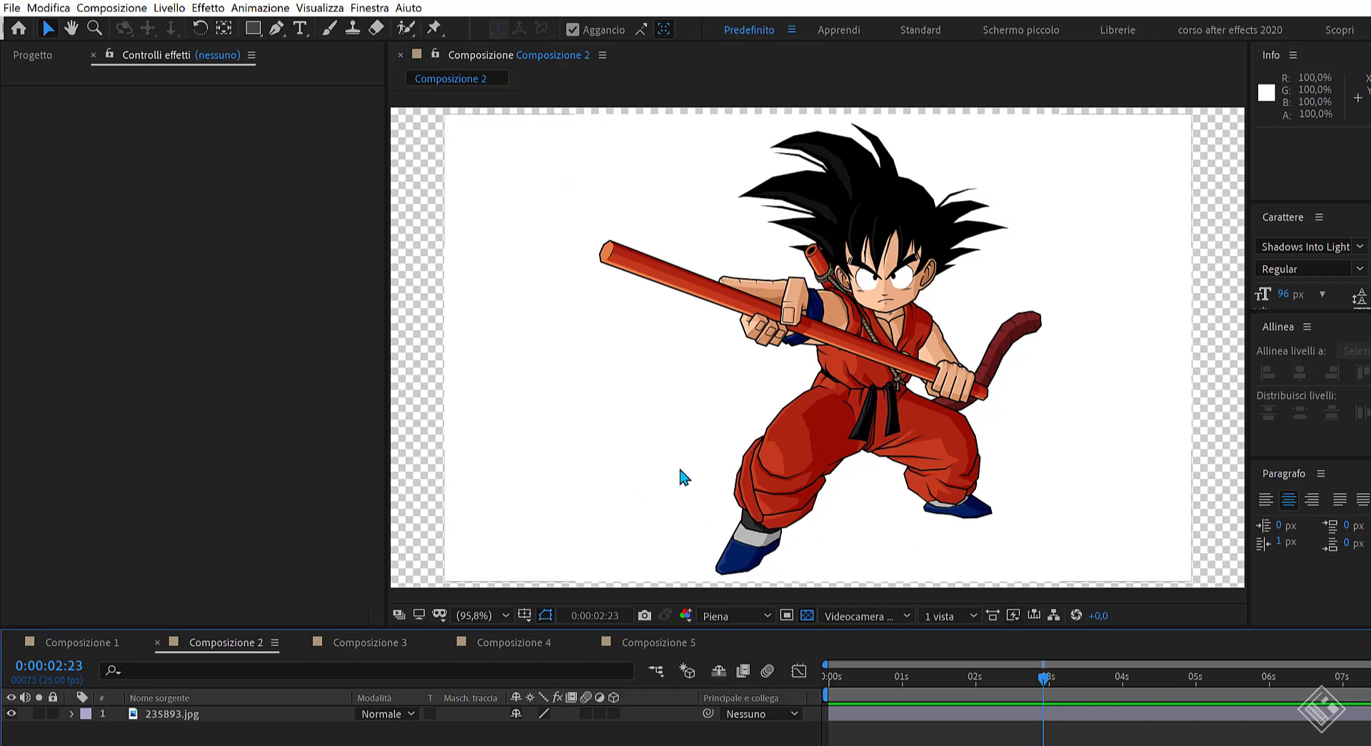
left_click(182, 713)
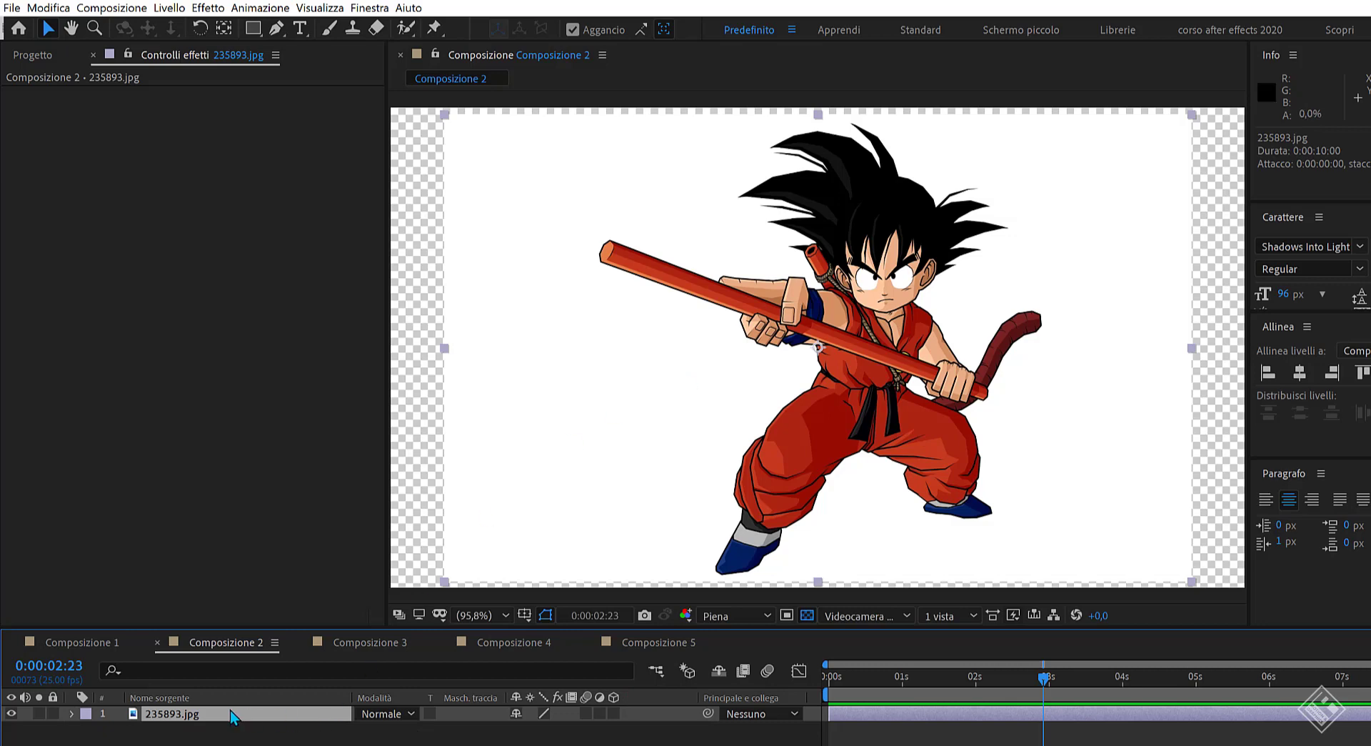
key("ctrl+space")
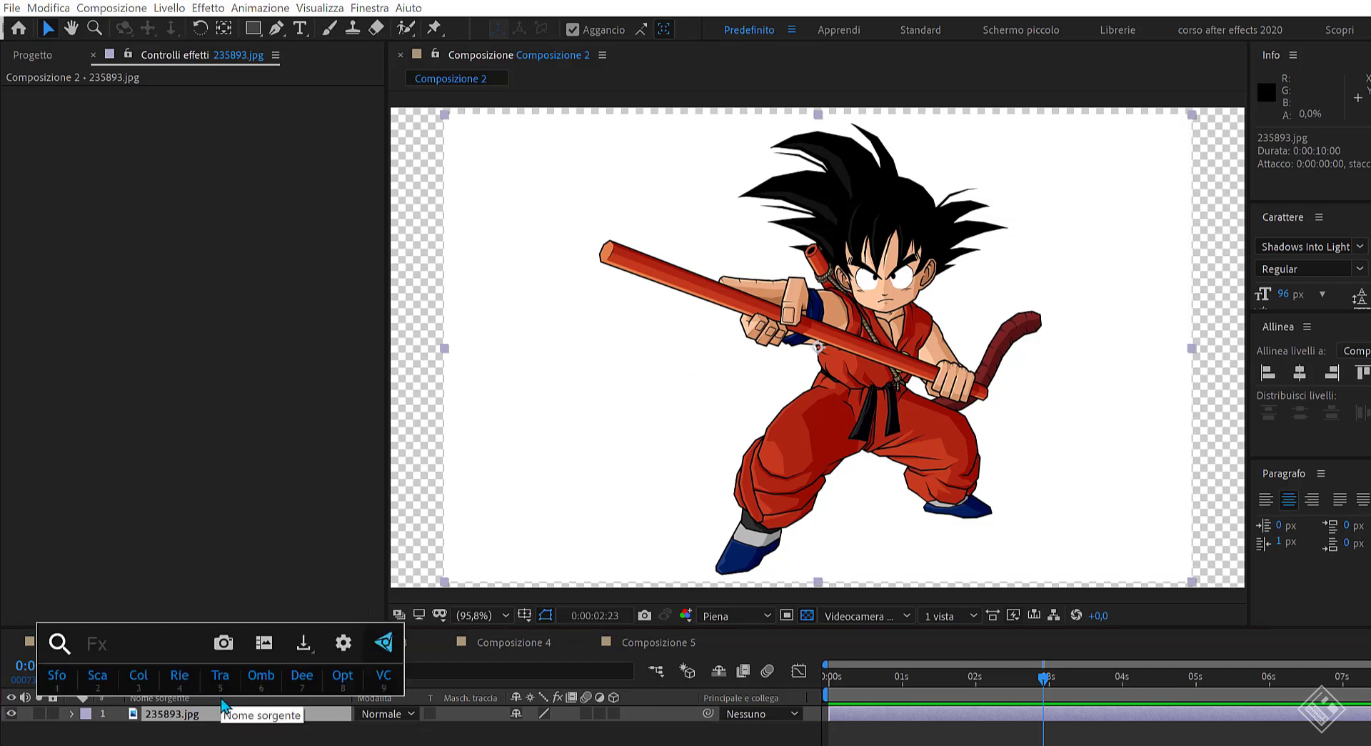
type("estra")
key("Return")
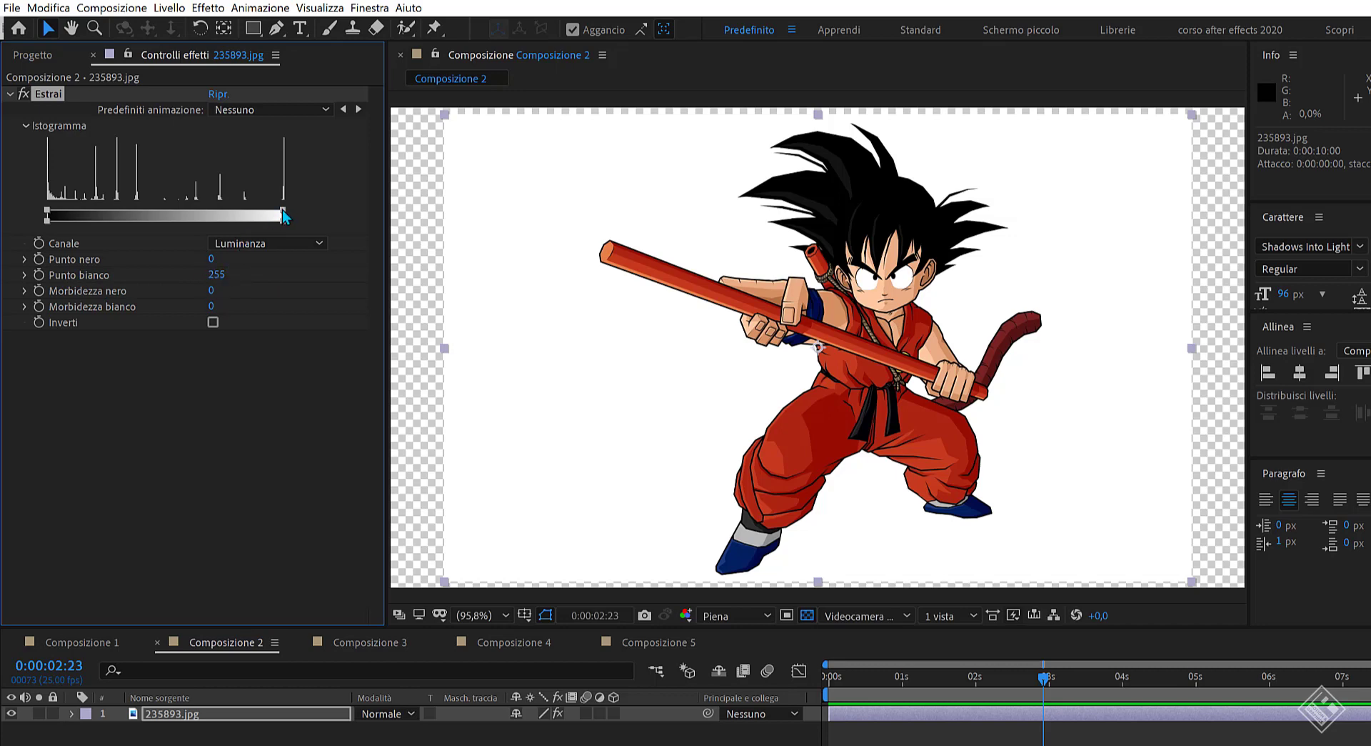
Lower Punto bianco to 237 to key out the white background around the cartoon character.
left_click_drag(282, 211, 277, 211)
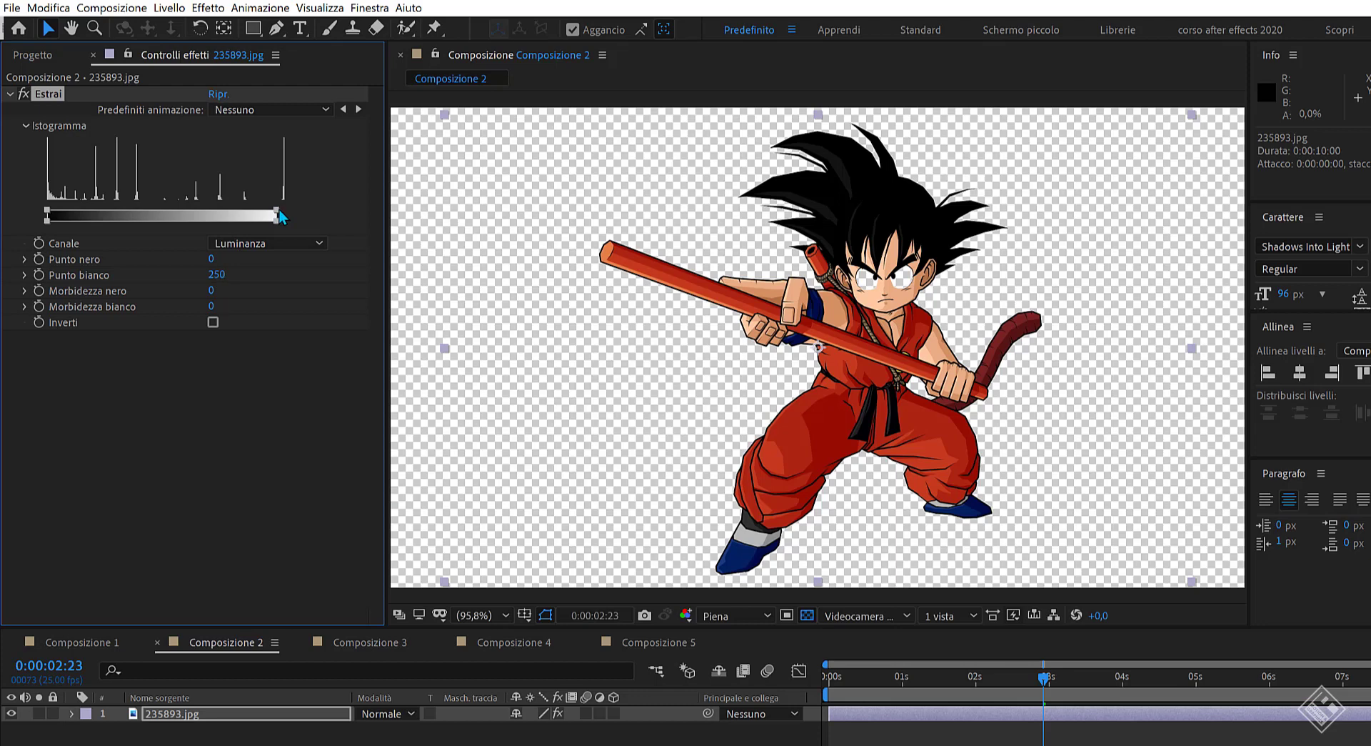
left_click(213, 274)
type("250")
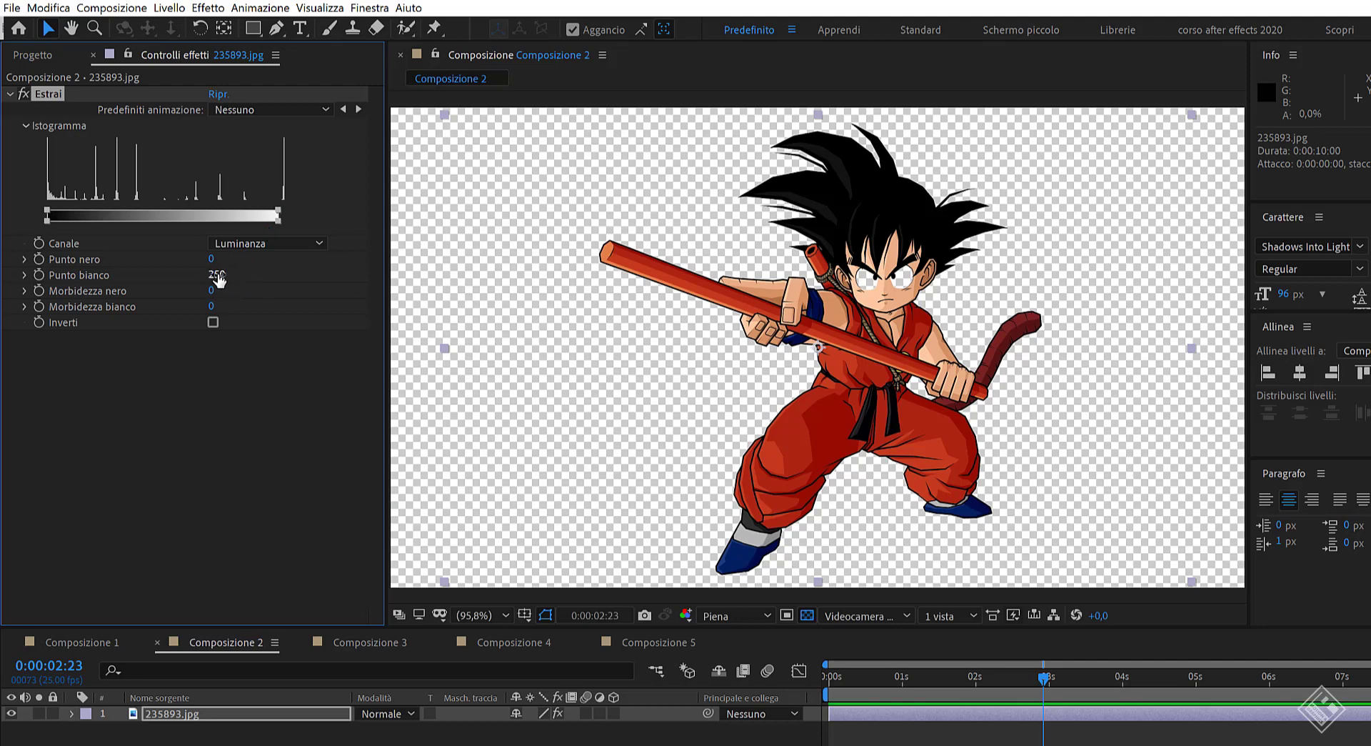
key("Return")
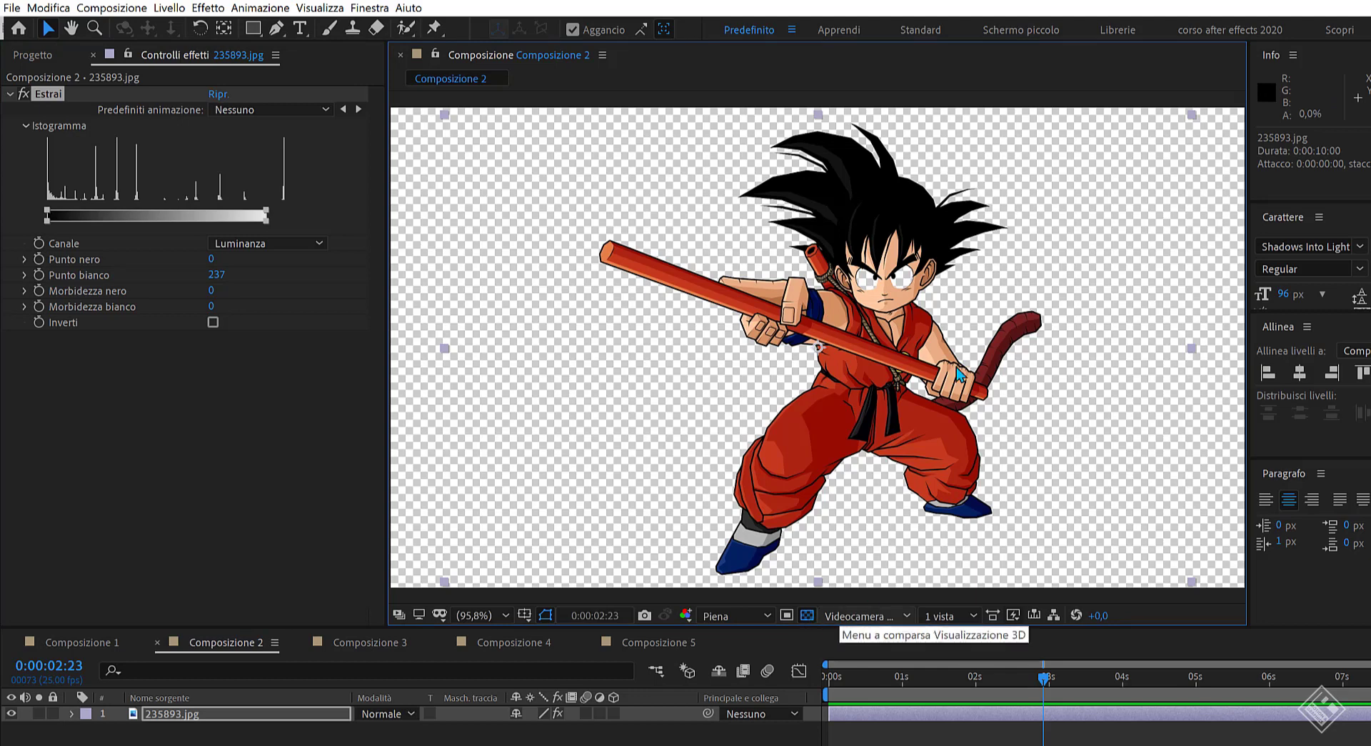
Duplicate the 235893.jpg layer and remove the Estrai effect from the upper copy.
left_click(203, 715)
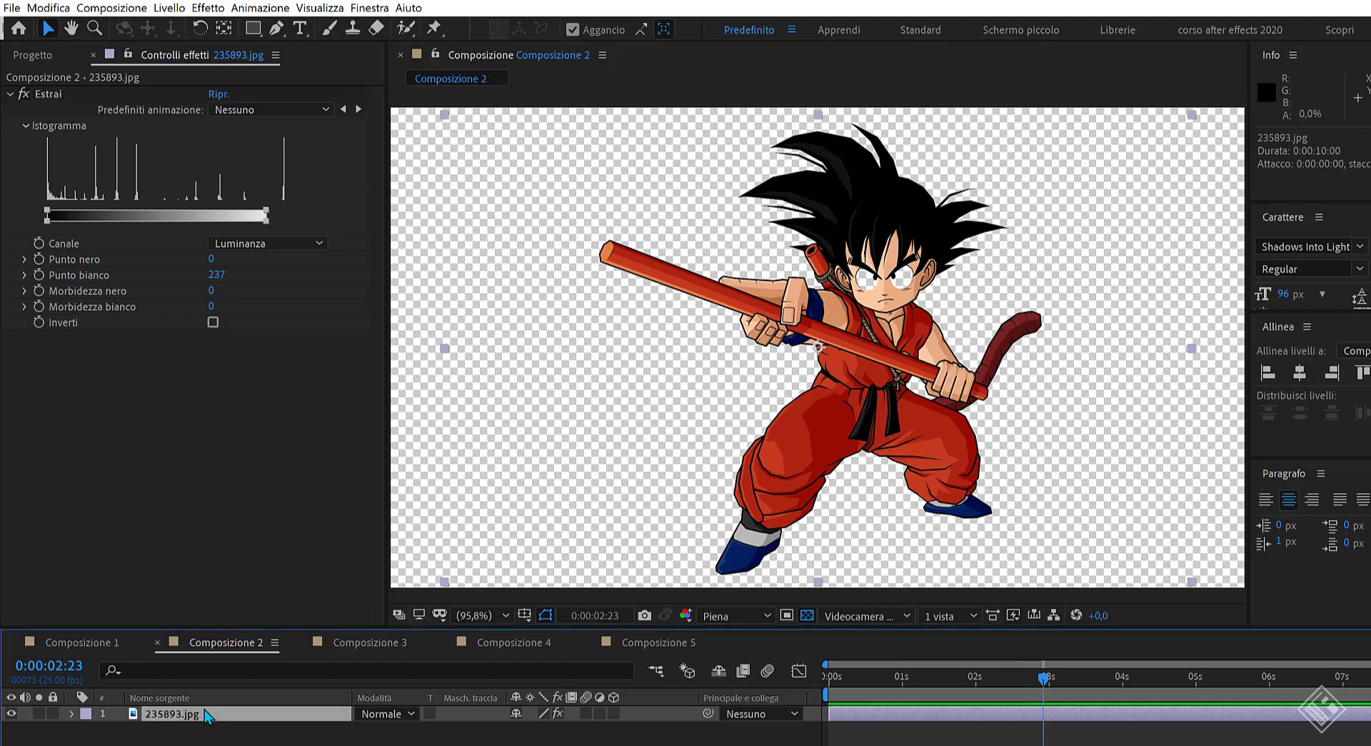
key("ctrl+d")
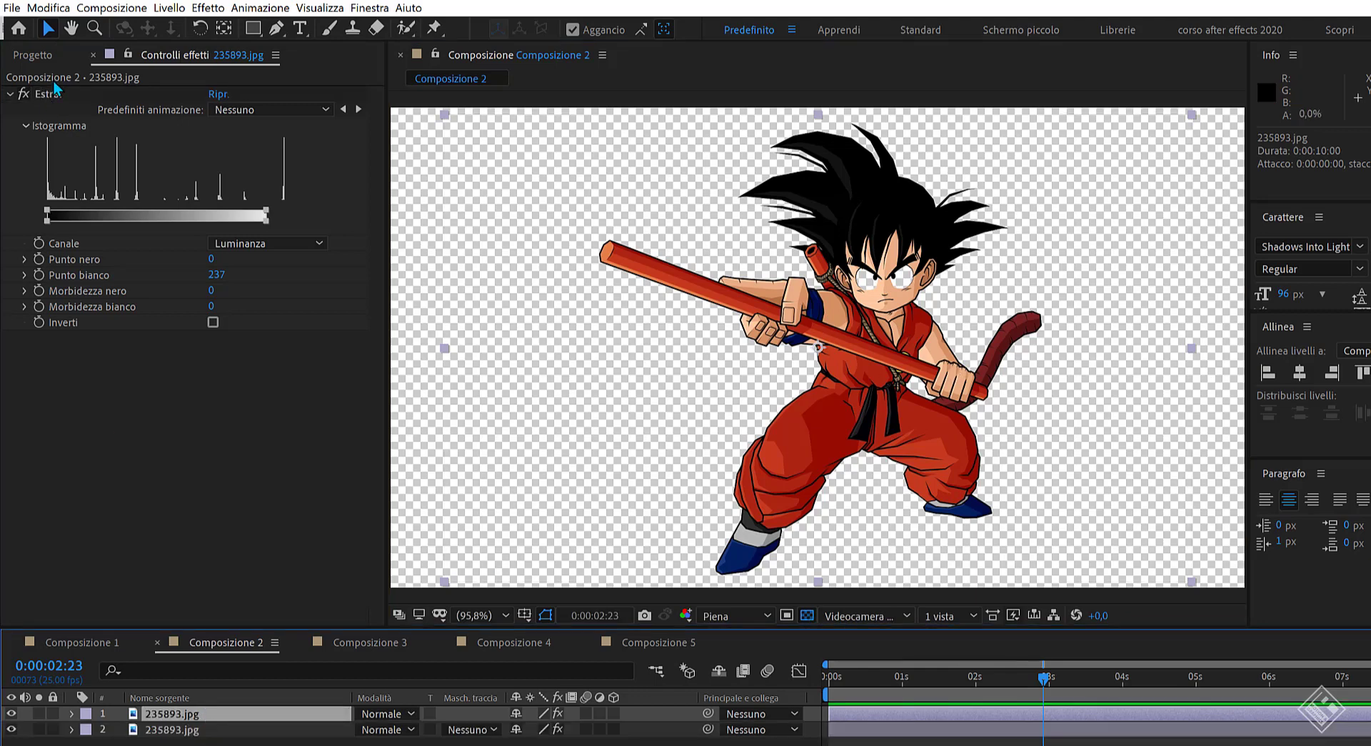
left_click(50, 93)
key("Delete")
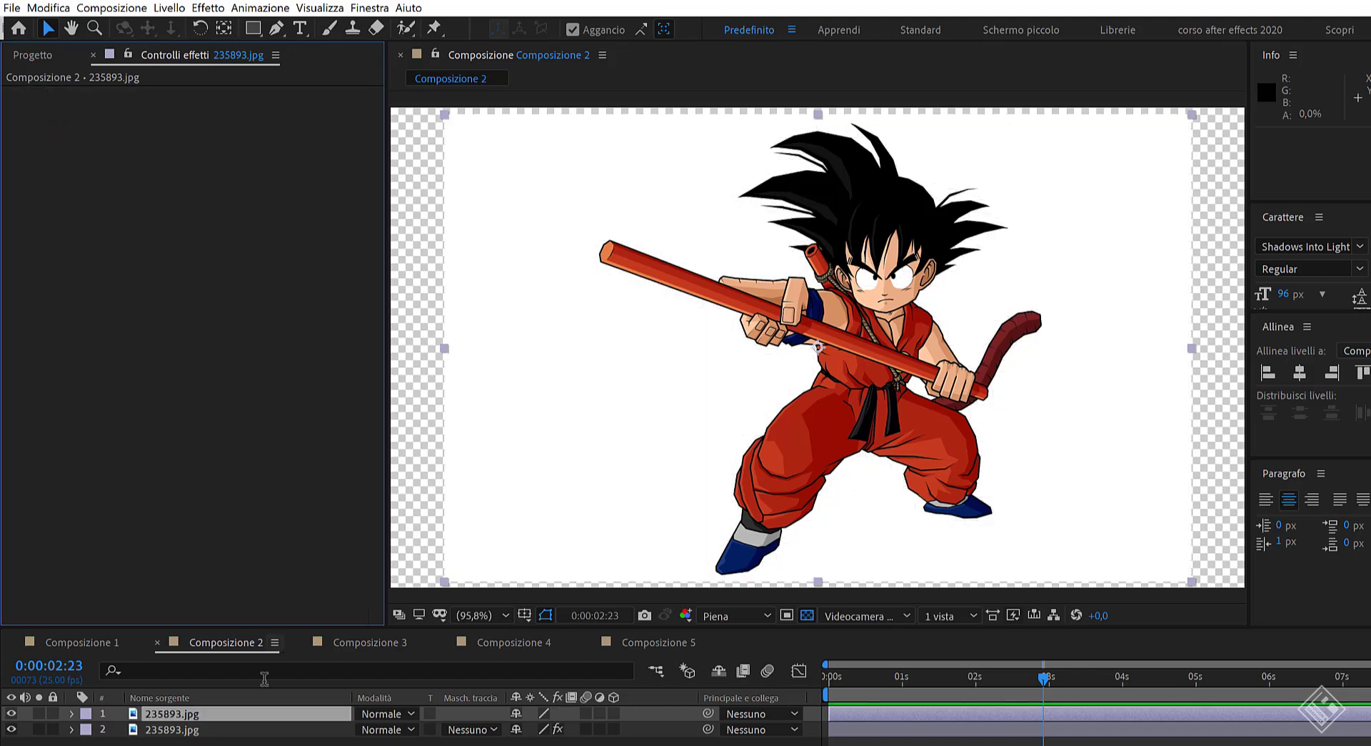
Draw a closed six-point Pen mask around the character's face and eyes on the upper 235893.jpg layer.
left_click(220, 714)
left_click(276, 29)
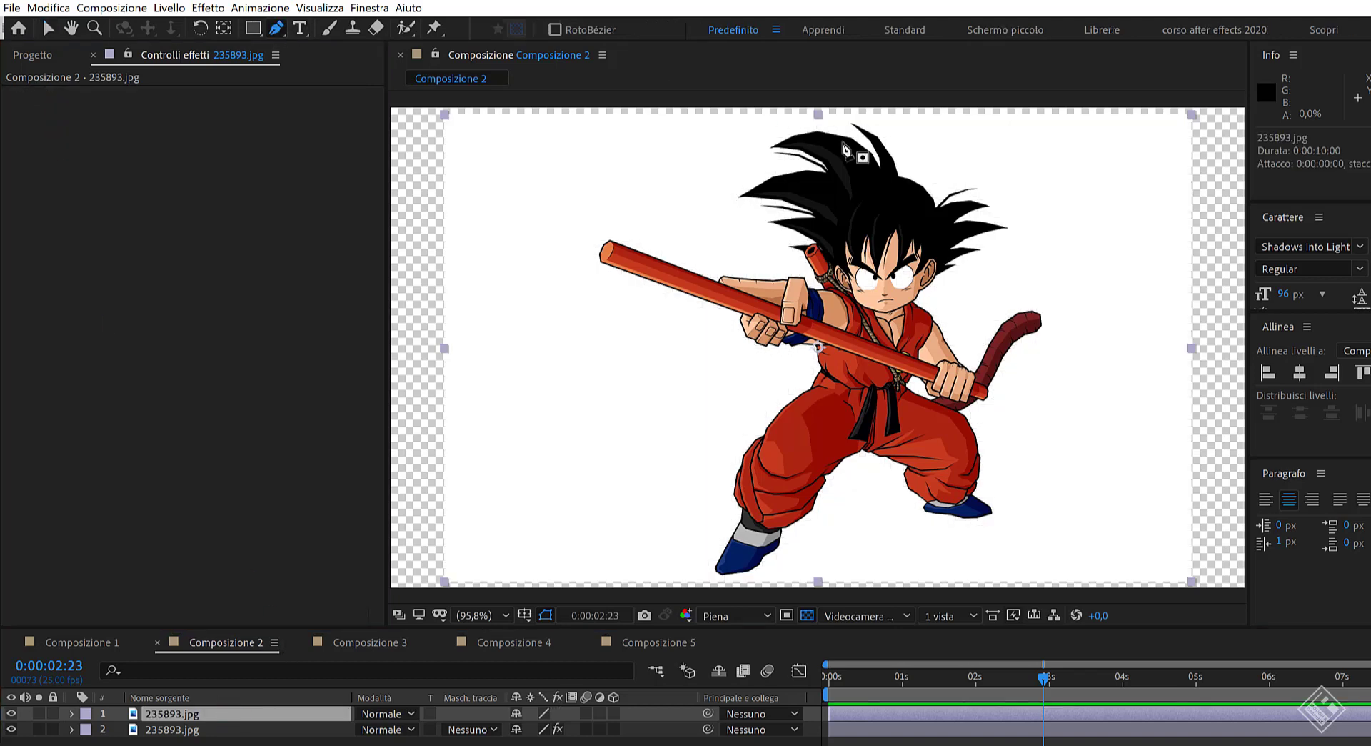
left_click(861, 249)
left_click(848, 278)
left_click(858, 302)
left_click(905, 306)
left_click(924, 281)
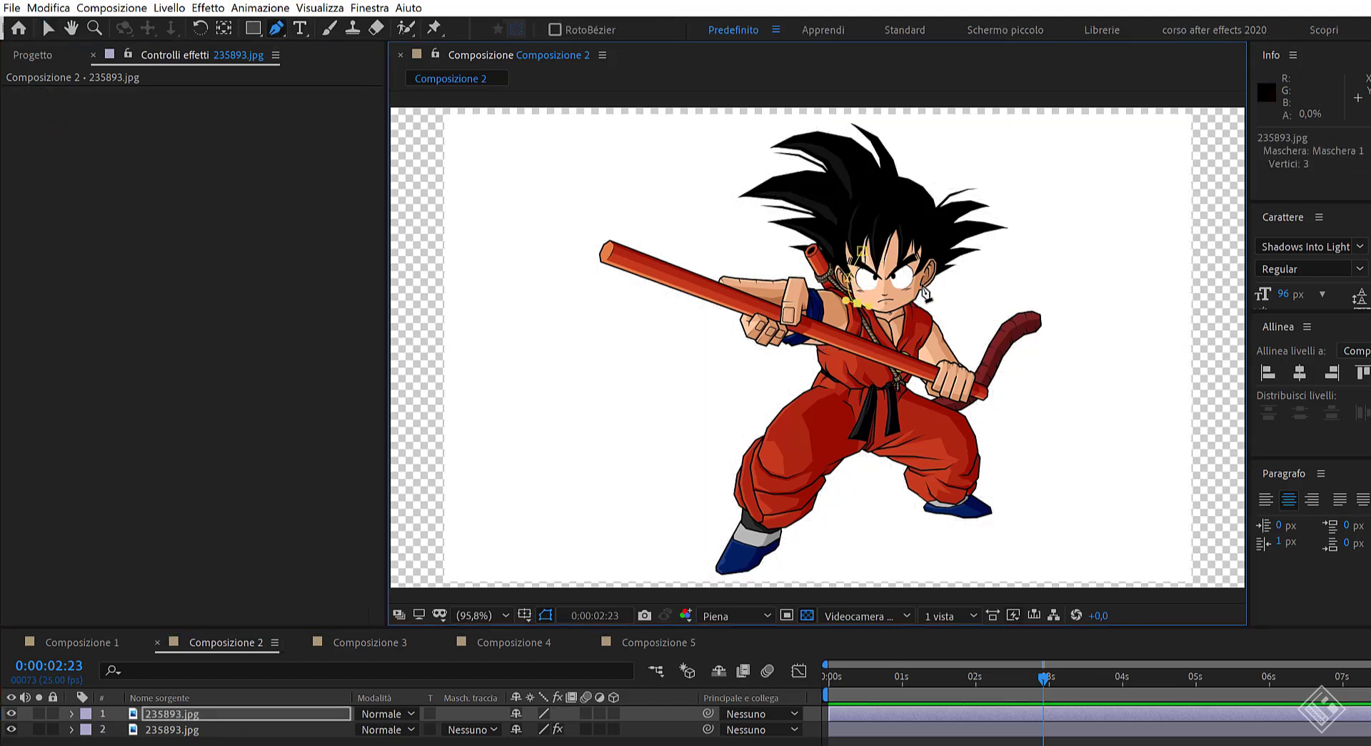
left_click(914, 252)
left_click(861, 250)
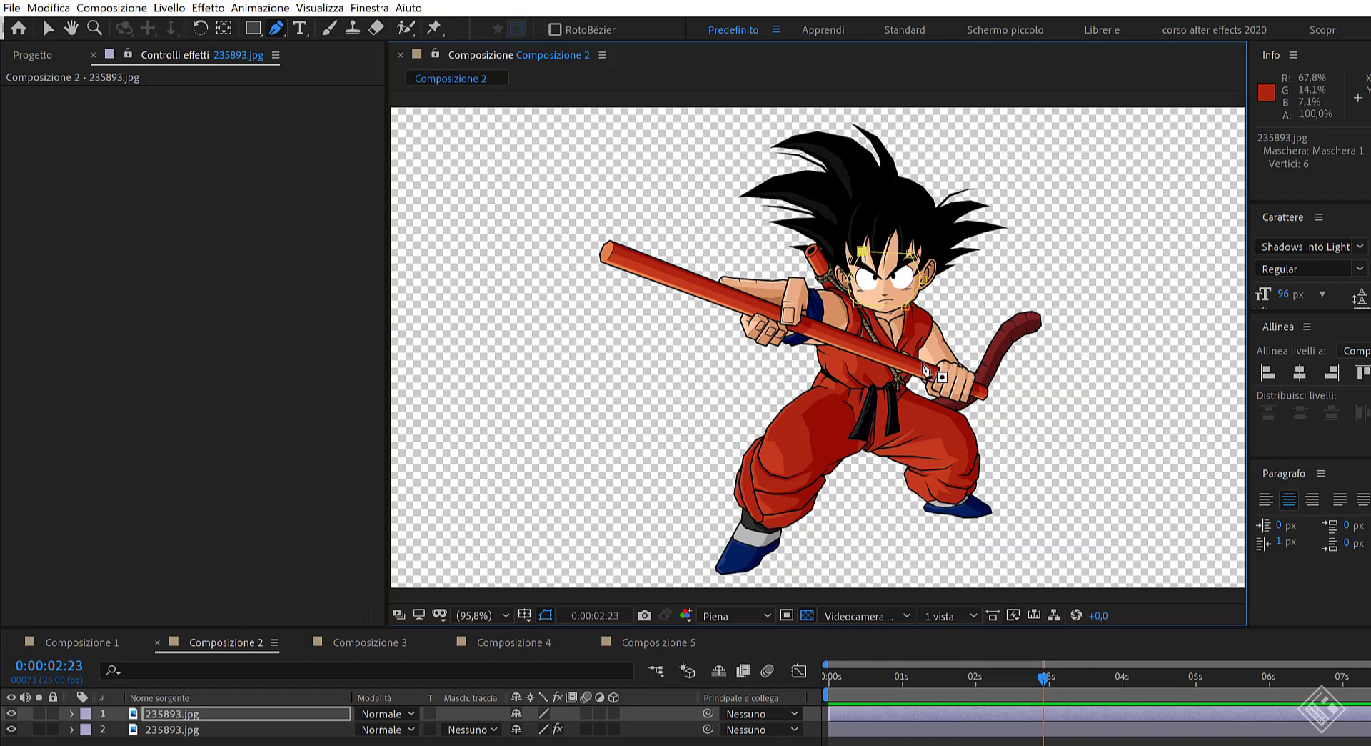
Deselect the masked 235893.jpg layer and switch to Composizione 3.
key("F2")
key("v")
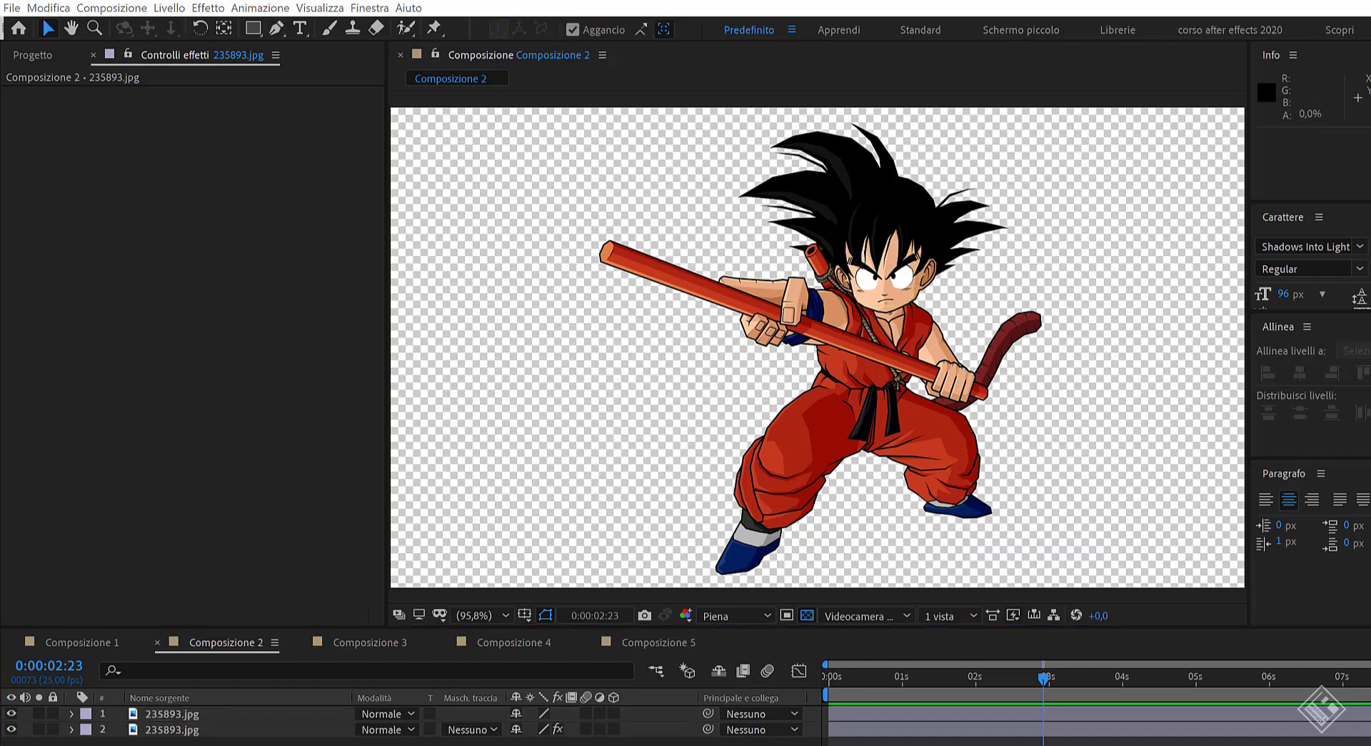
left_click(373, 643)
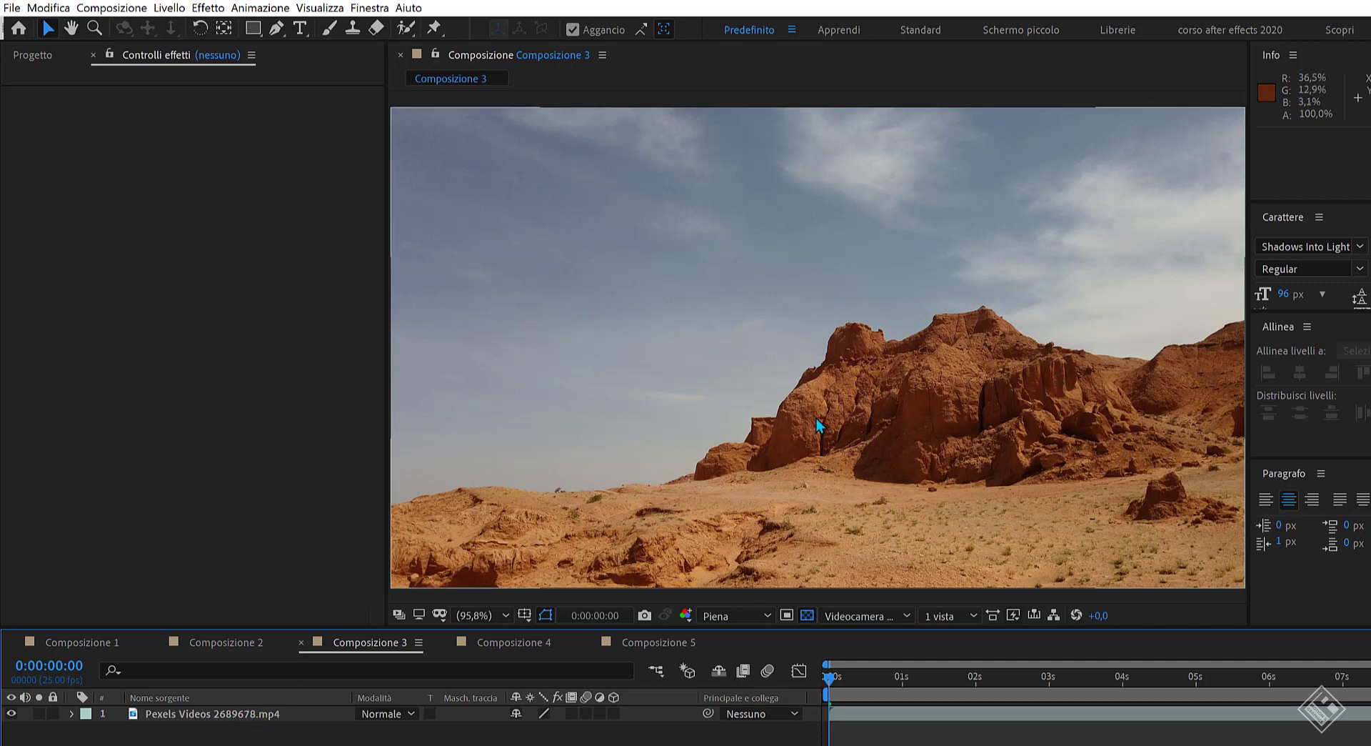
Create a text layer reading ROCK in the sky of the desert rock footage.
left_click(233, 717)
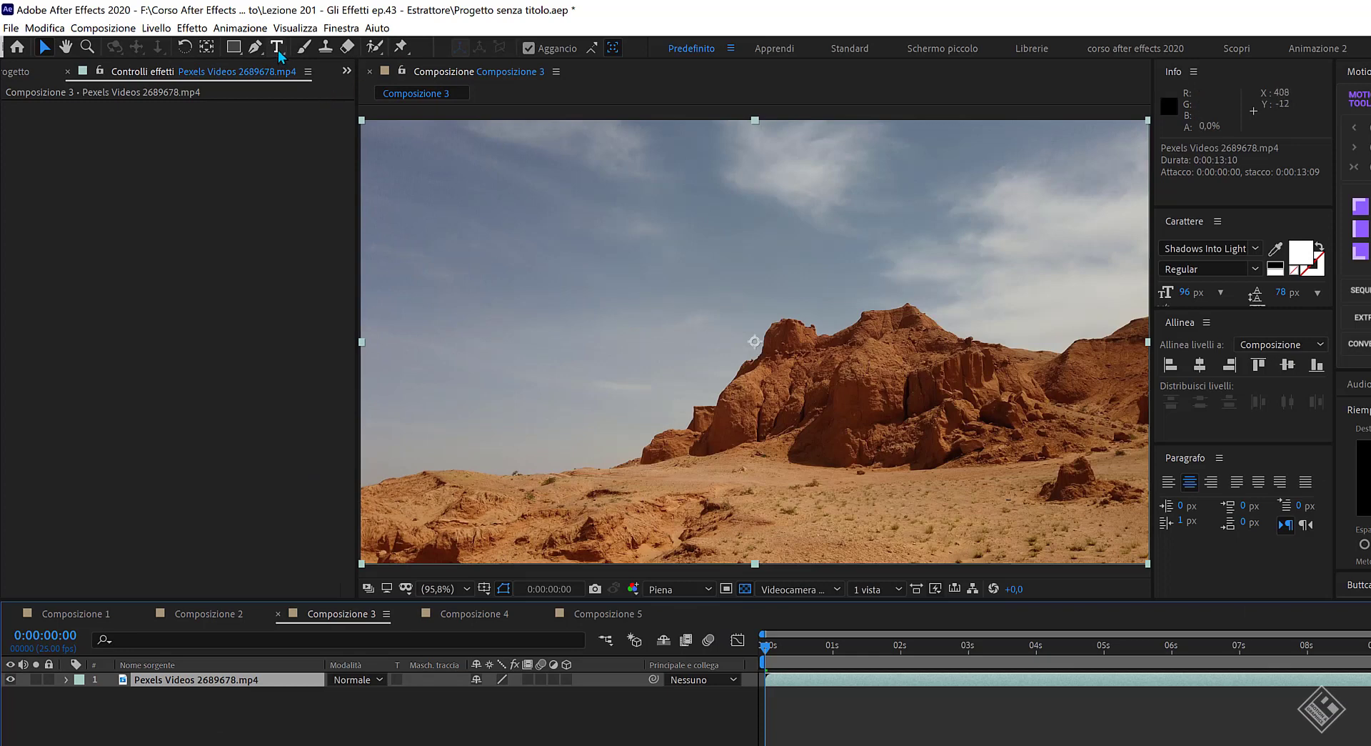
left_click(277, 47)
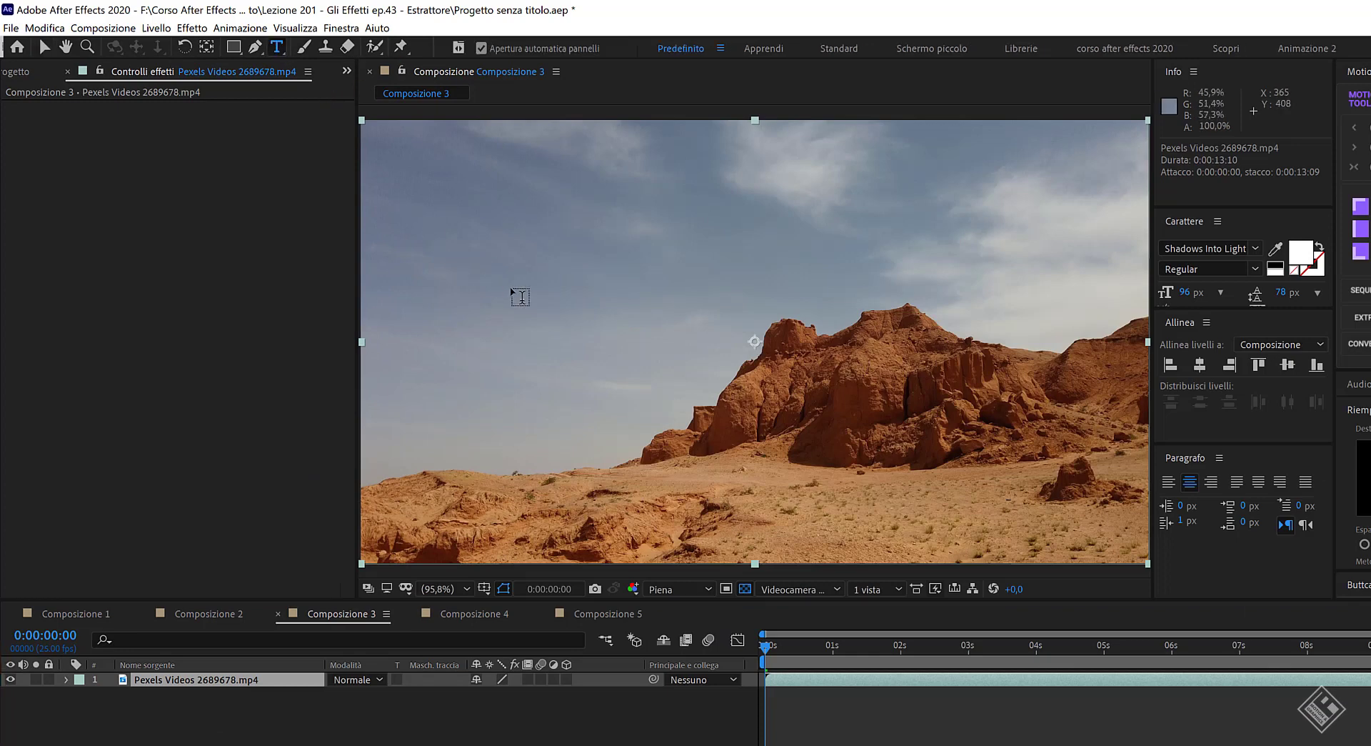
left_click(517, 287)
type("RO")
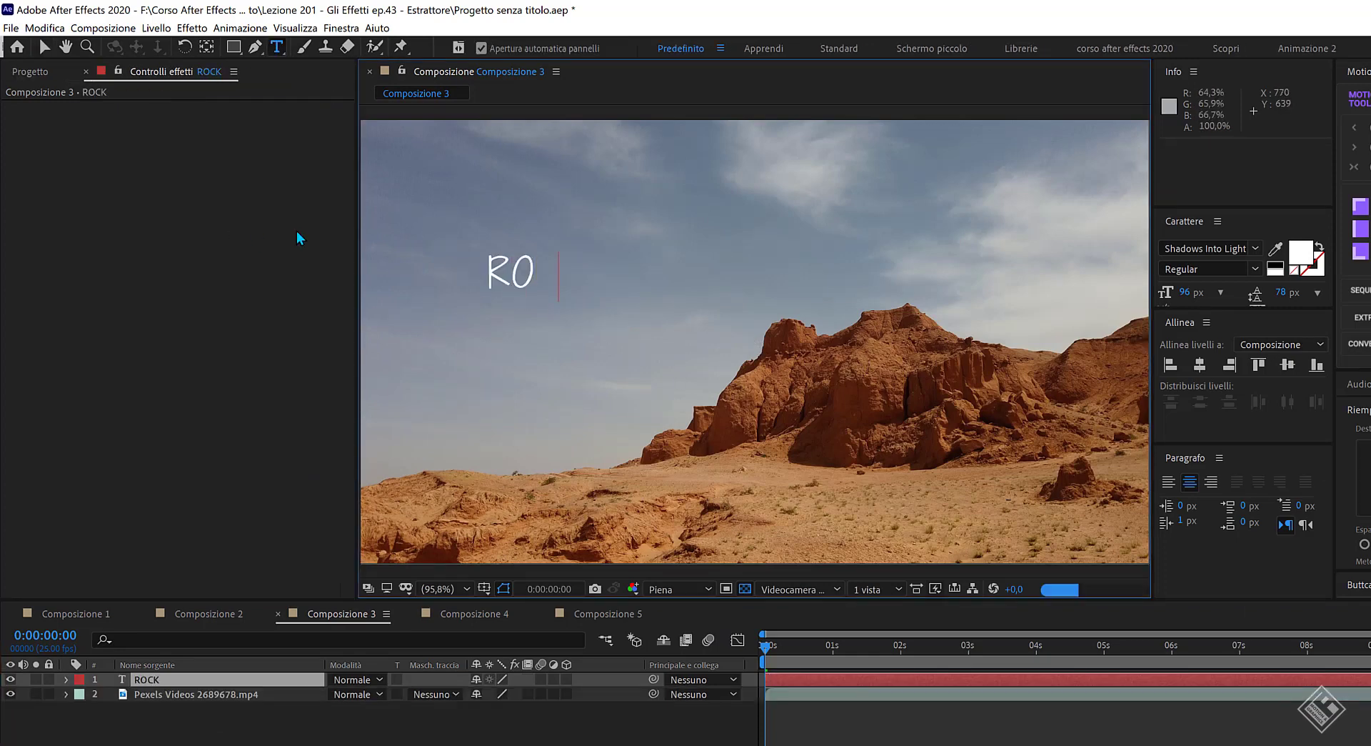
type("CK")
Change the font of the whole ROCK text to Gotham Black.
key("ctrl+a")
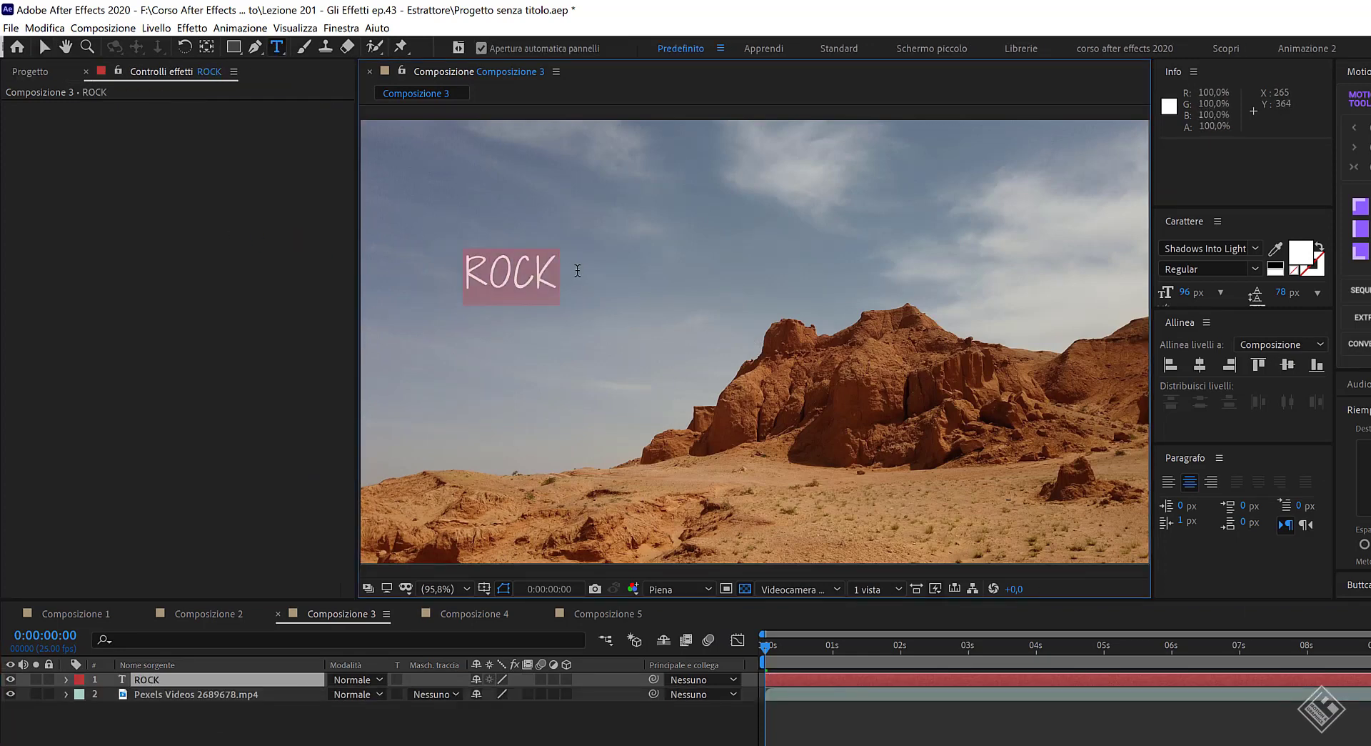
left_click(1234, 248)
type("GOTHAM")
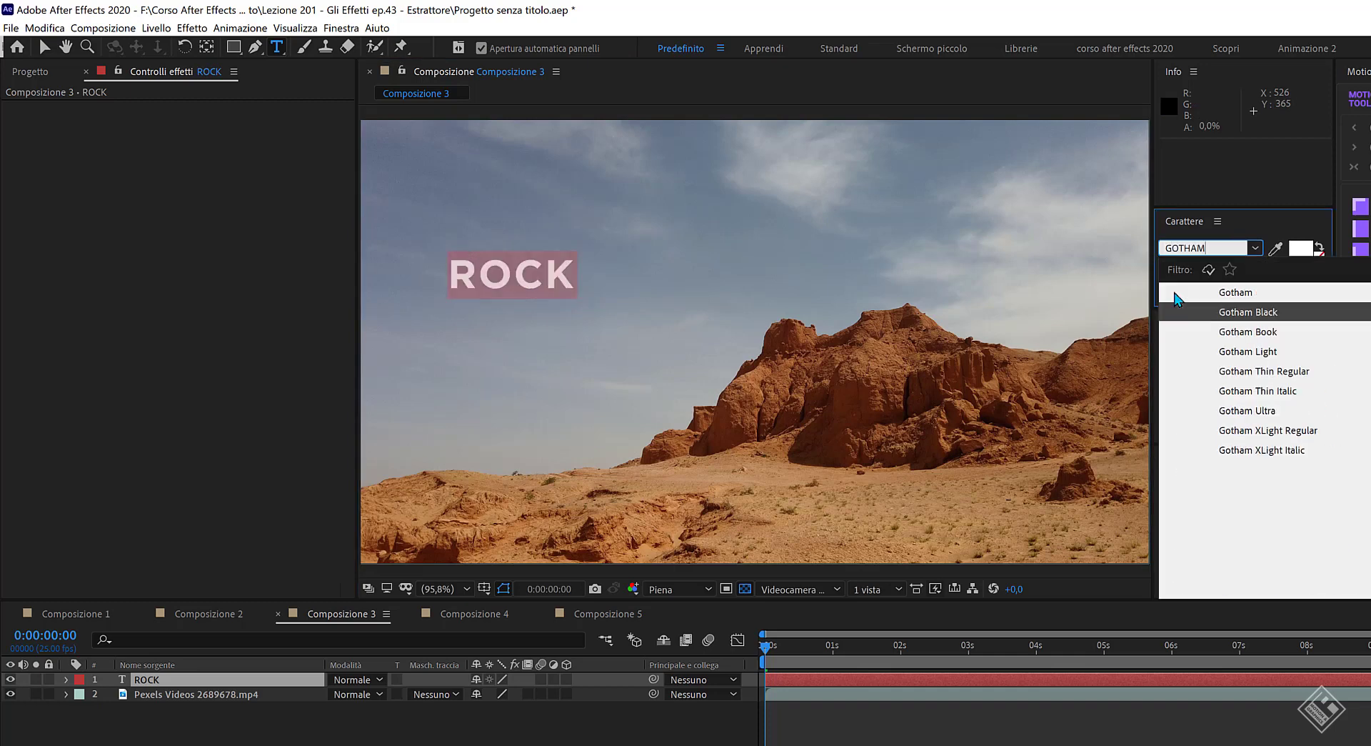
left_click(1178, 312)
key("Escape")
Enlarge the ROCK text to nearly the full frame width and position it overlapping the top of the rocks.
key("v")
left_click_drag(575, 291, 888, 398)
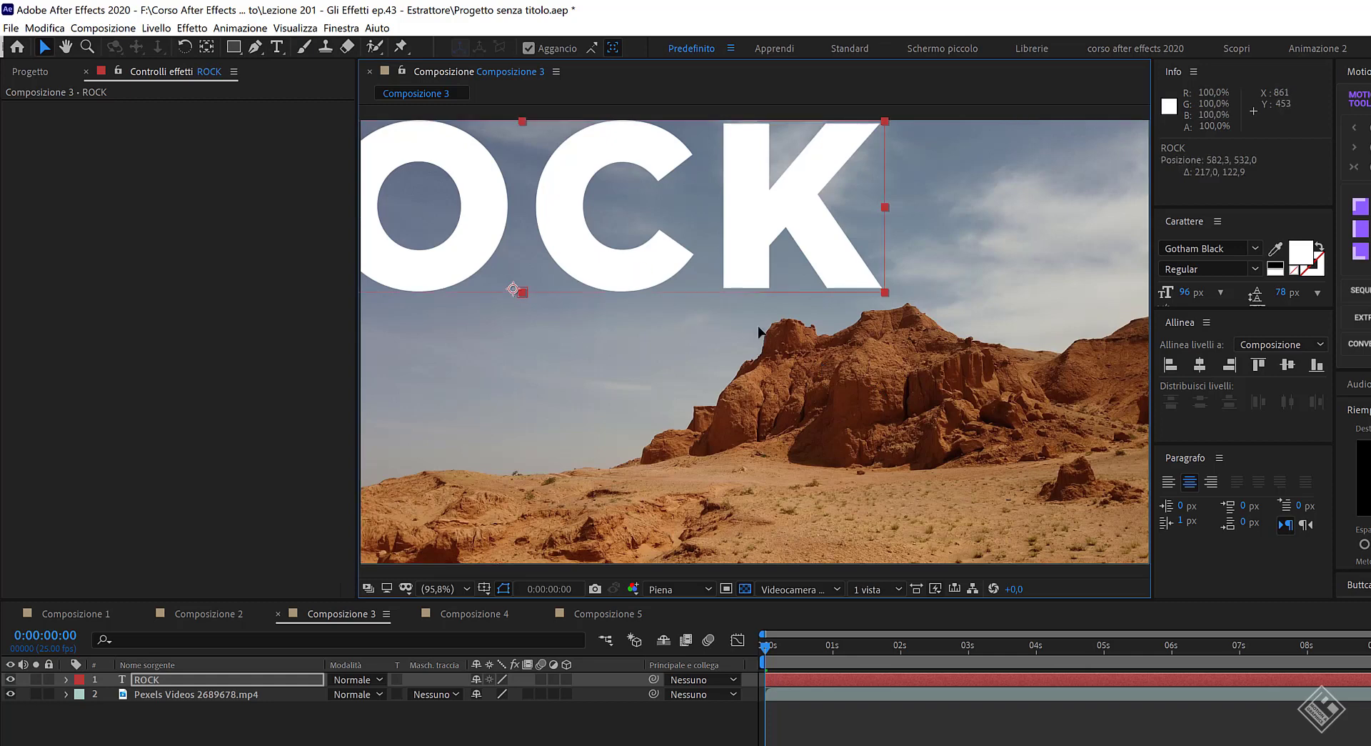
left_click_drag(620, 273, 850, 388)
left_click_drag(981, 372, 958, 343)
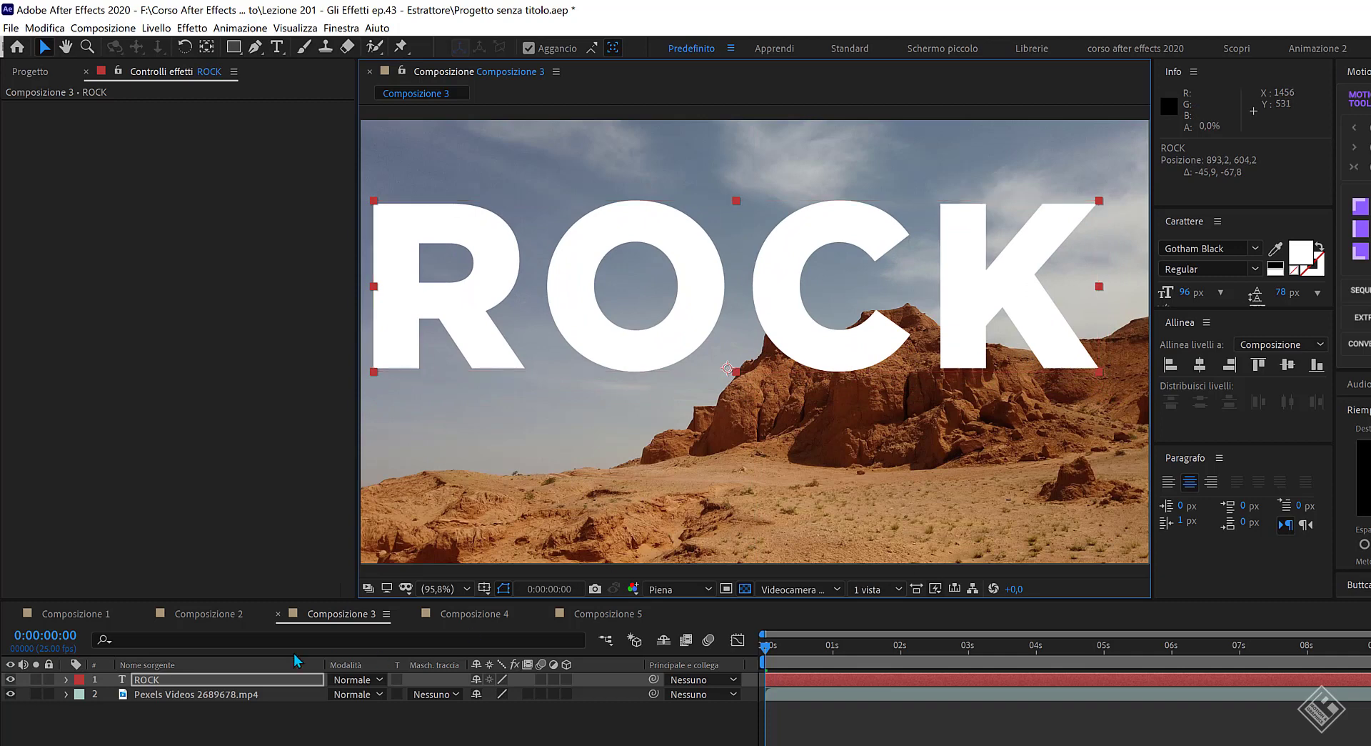
Duplicate the Pexels Videos 2689678.mp4 layer and place the copy above the ROCK text.
left_click(206, 694)
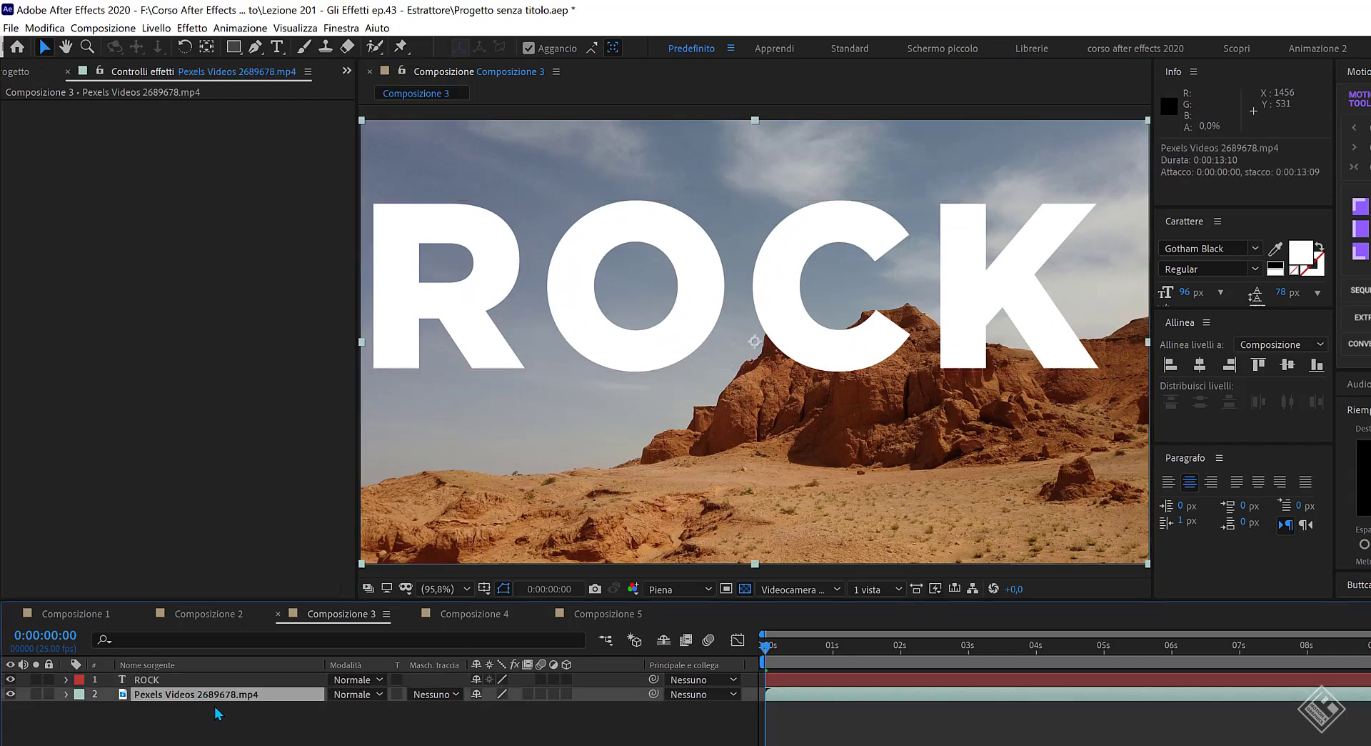
key("ctrl+d")
left_click_drag(194, 695, 191, 686)
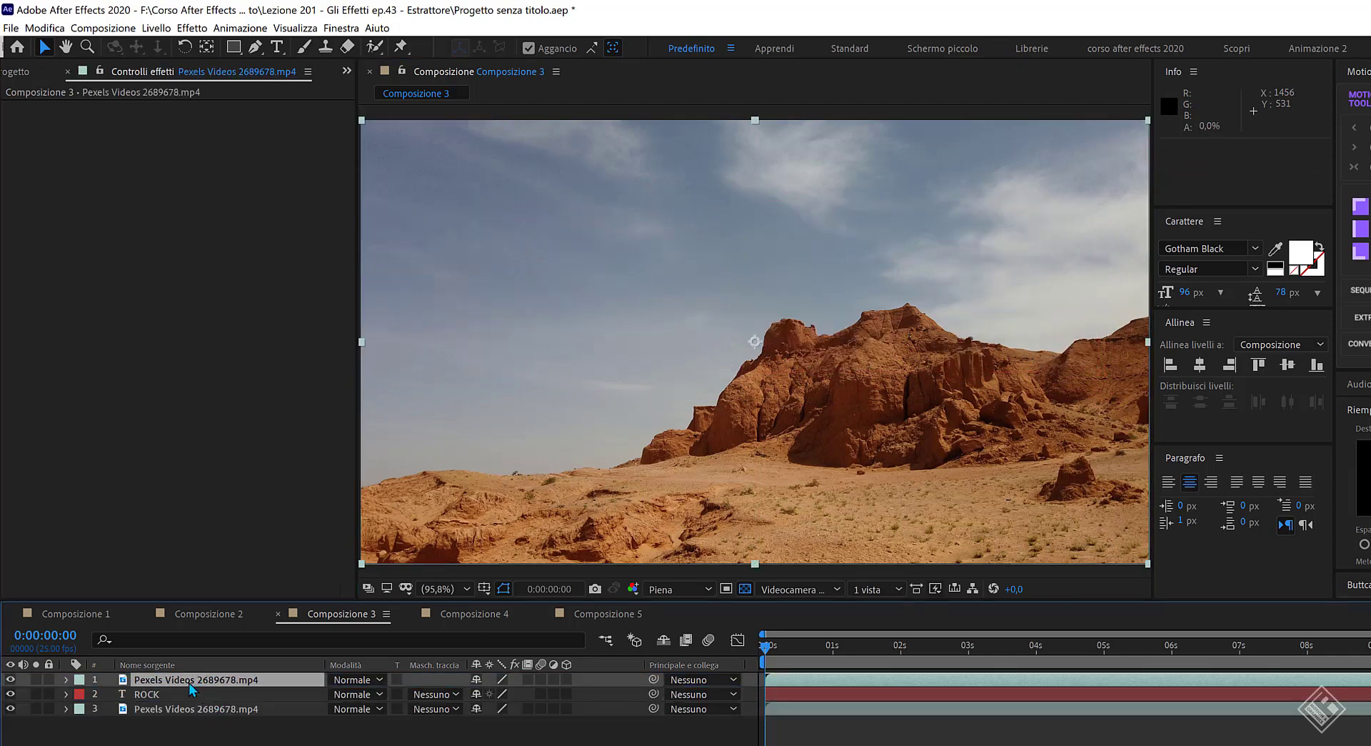
Apply the Estrai effect to the top Pexels Videos 2689678.mp4 layer.
key("ctrl+space")
type("estra")
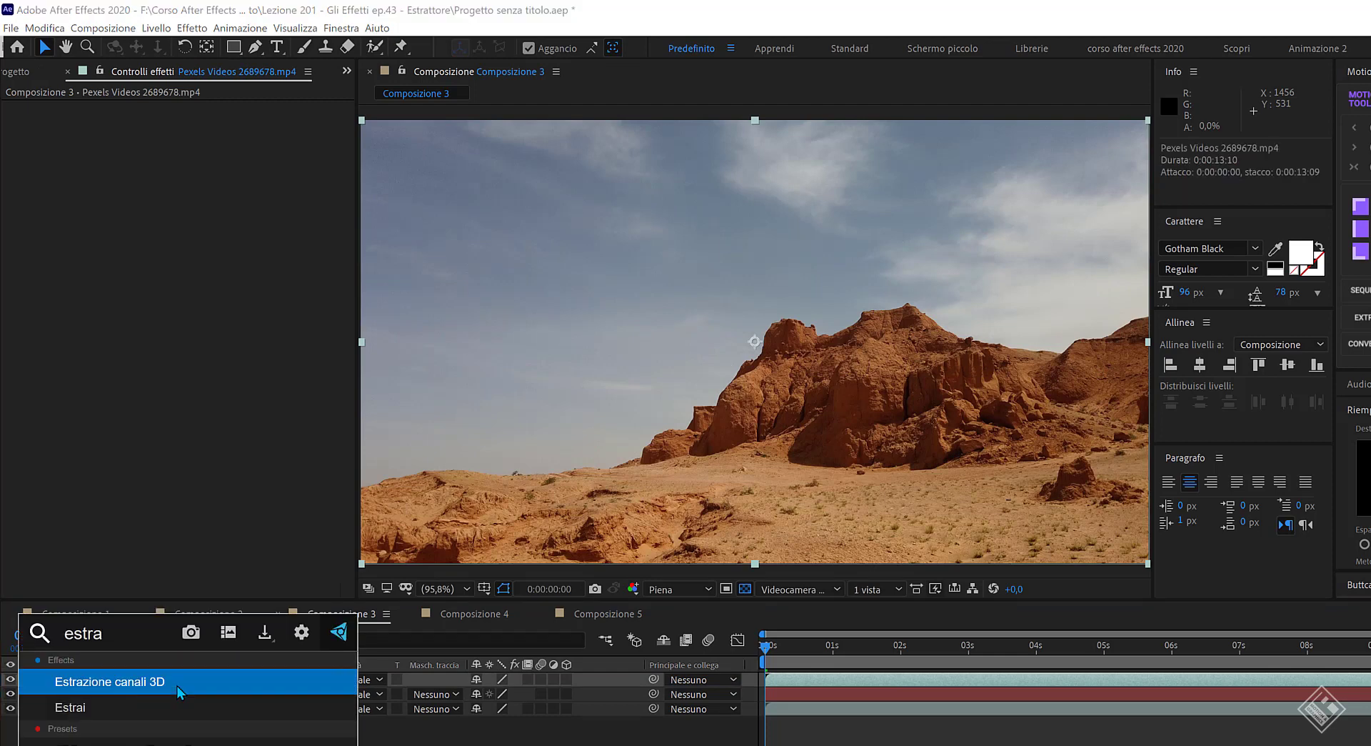
key("Down")
key("Return")
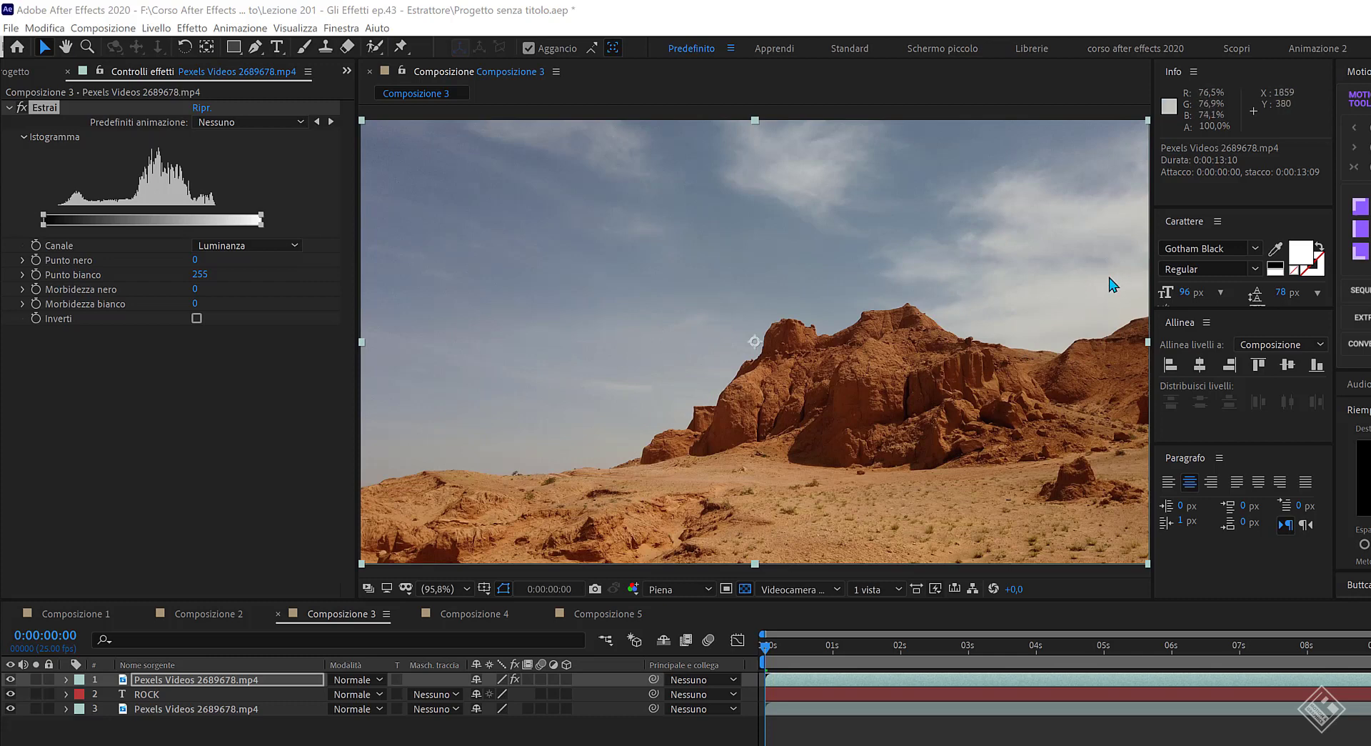
Lower Estrai's Punto bianco to 101 to key out the sky so the ROCK text sits behind the rocks.
left_click(261, 219)
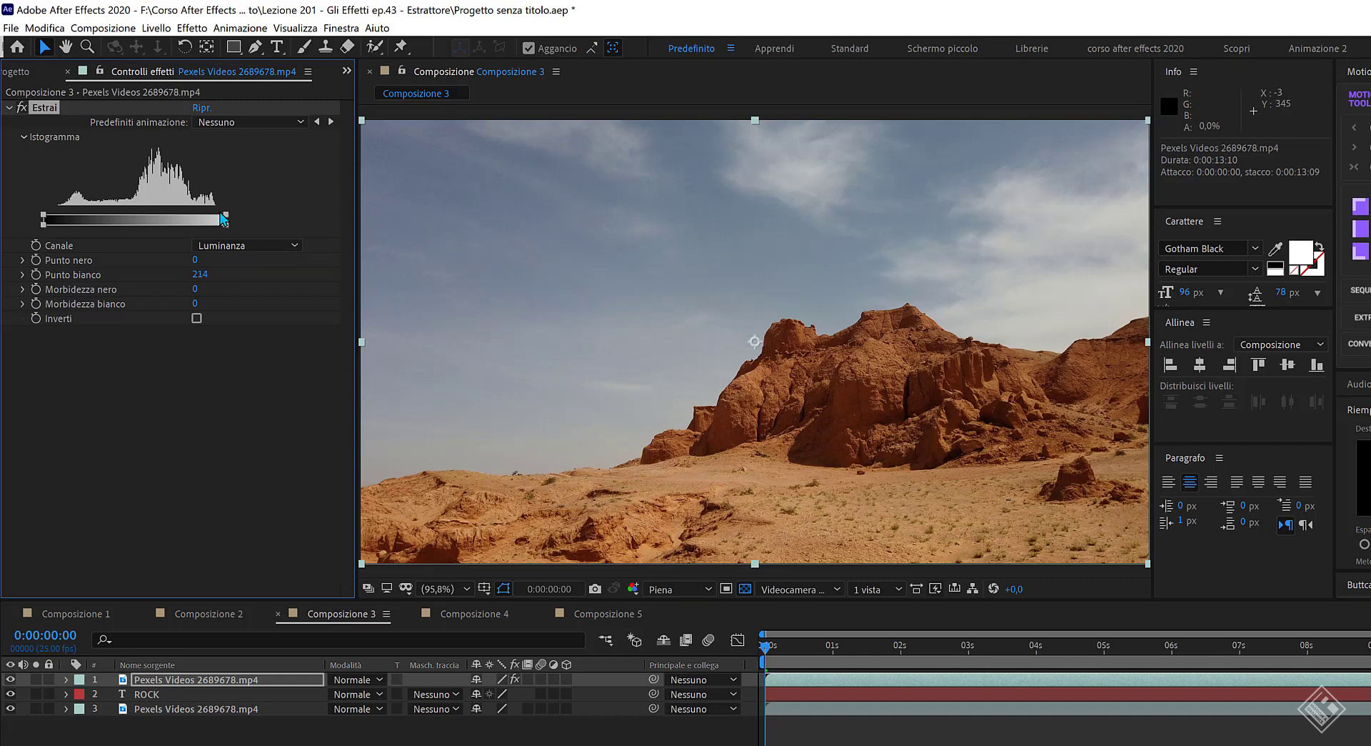
left_click_drag(222, 220, 135, 213)
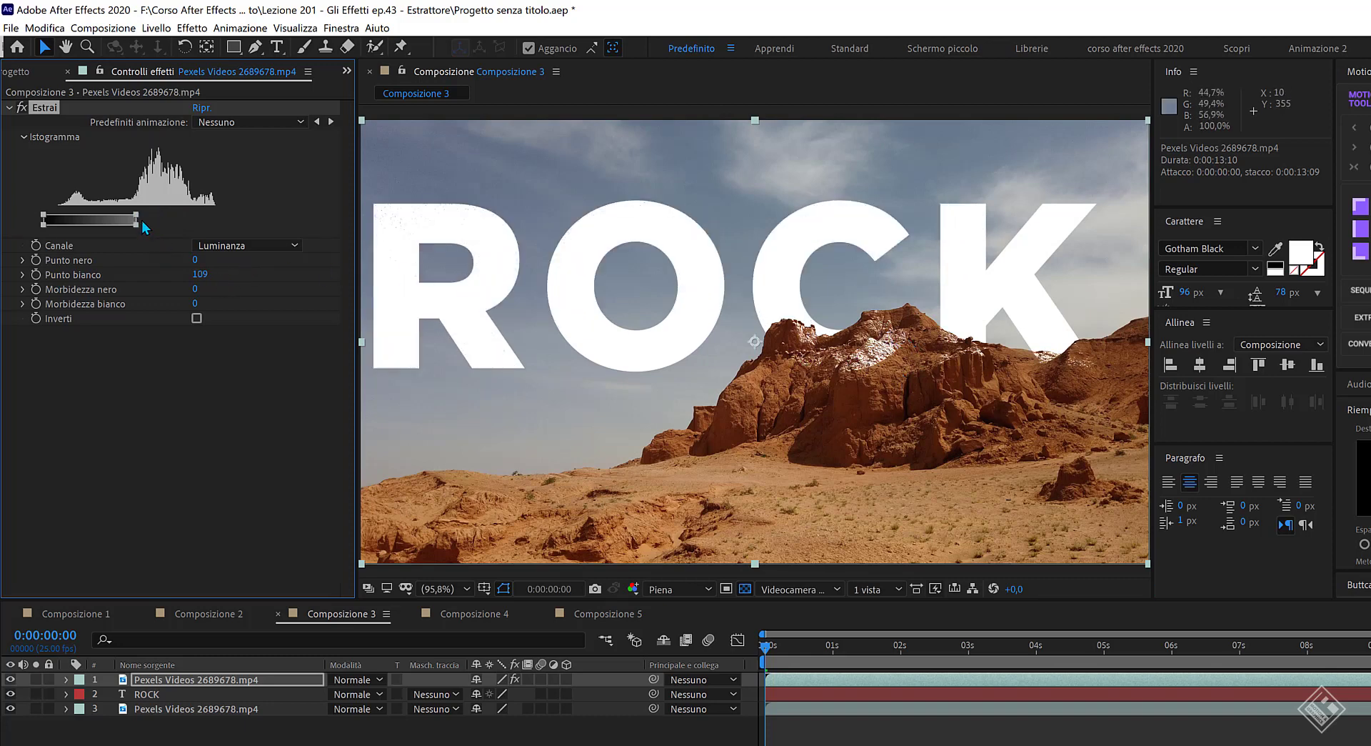
left_click_drag(136, 215, 132, 215)
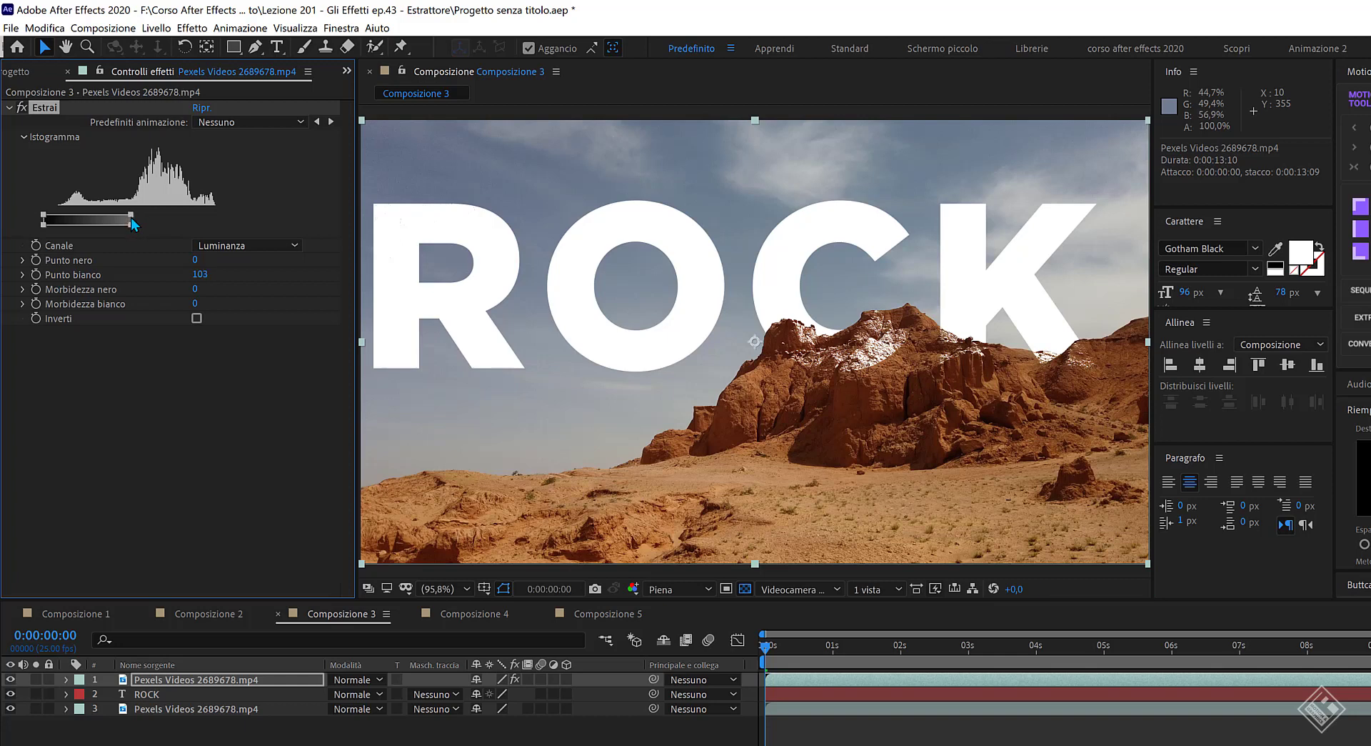
Solo the keyed top video layer temporarily and inspect its cut-out with the transparency grid turned off.
left_click(35, 680)
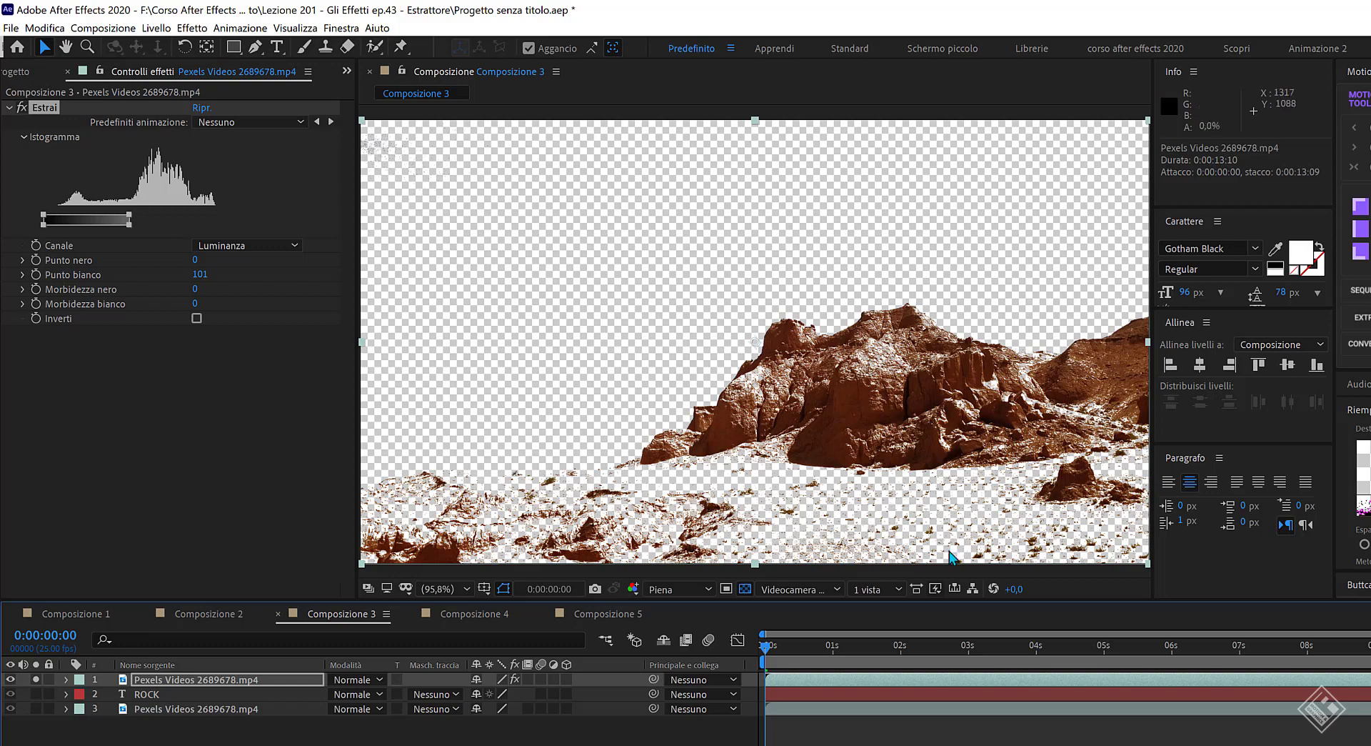
left_click(745, 588)
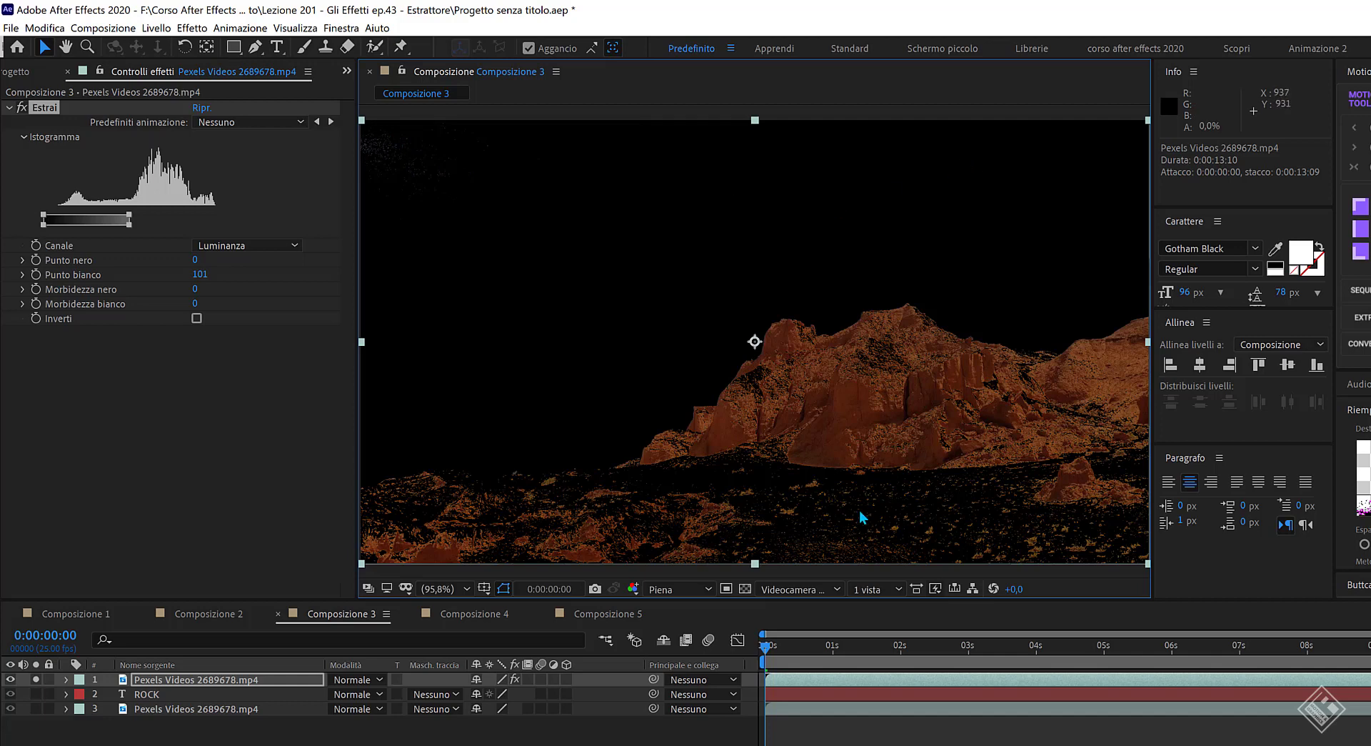
left_click(34, 679)
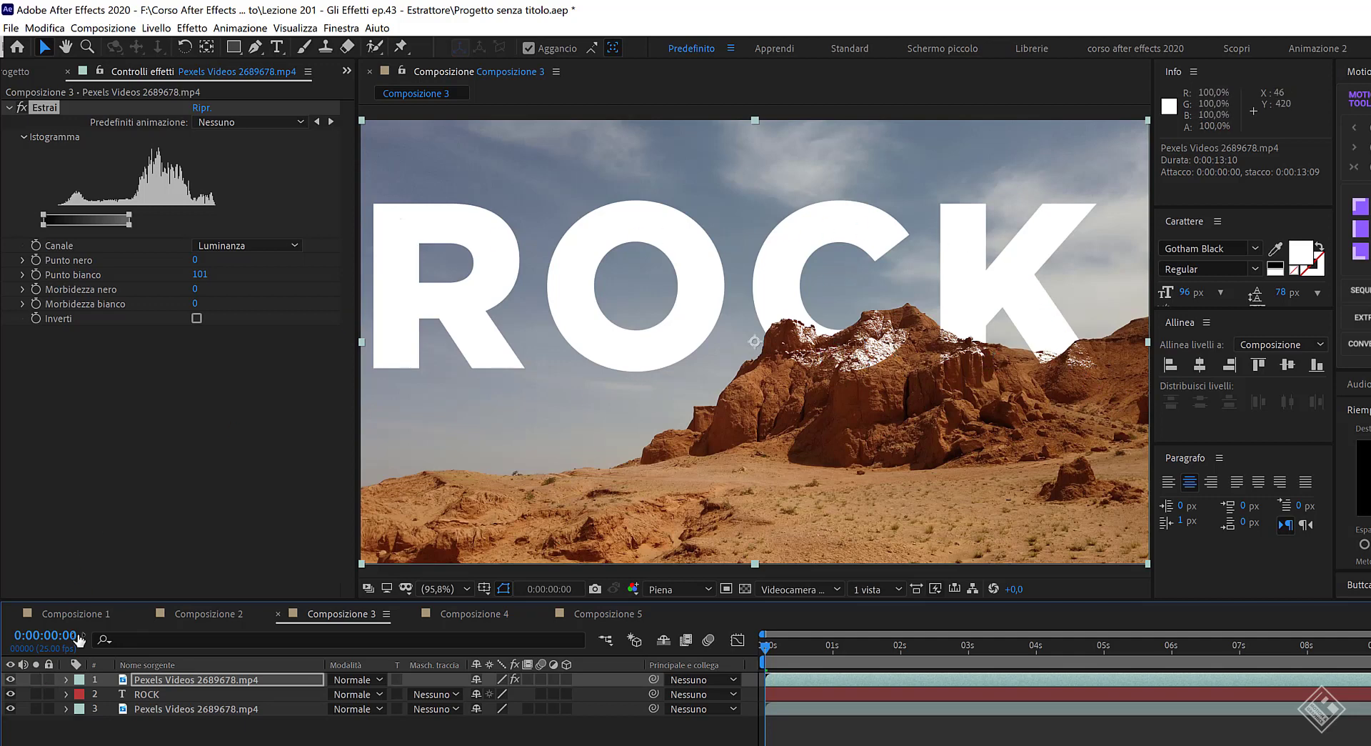
Try the Rosso and Verde channels in the Estrai effect on the top video layer.
left_click(263, 245)
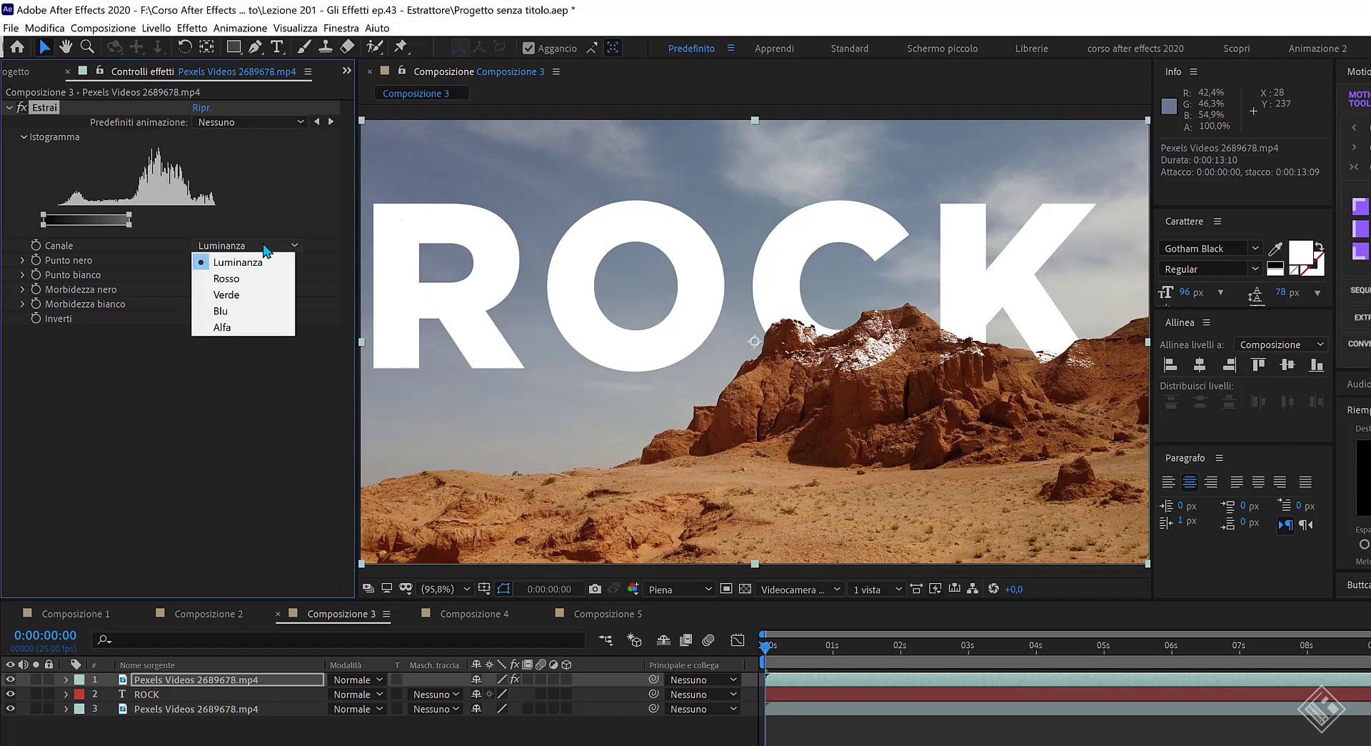
left_click(237, 280)
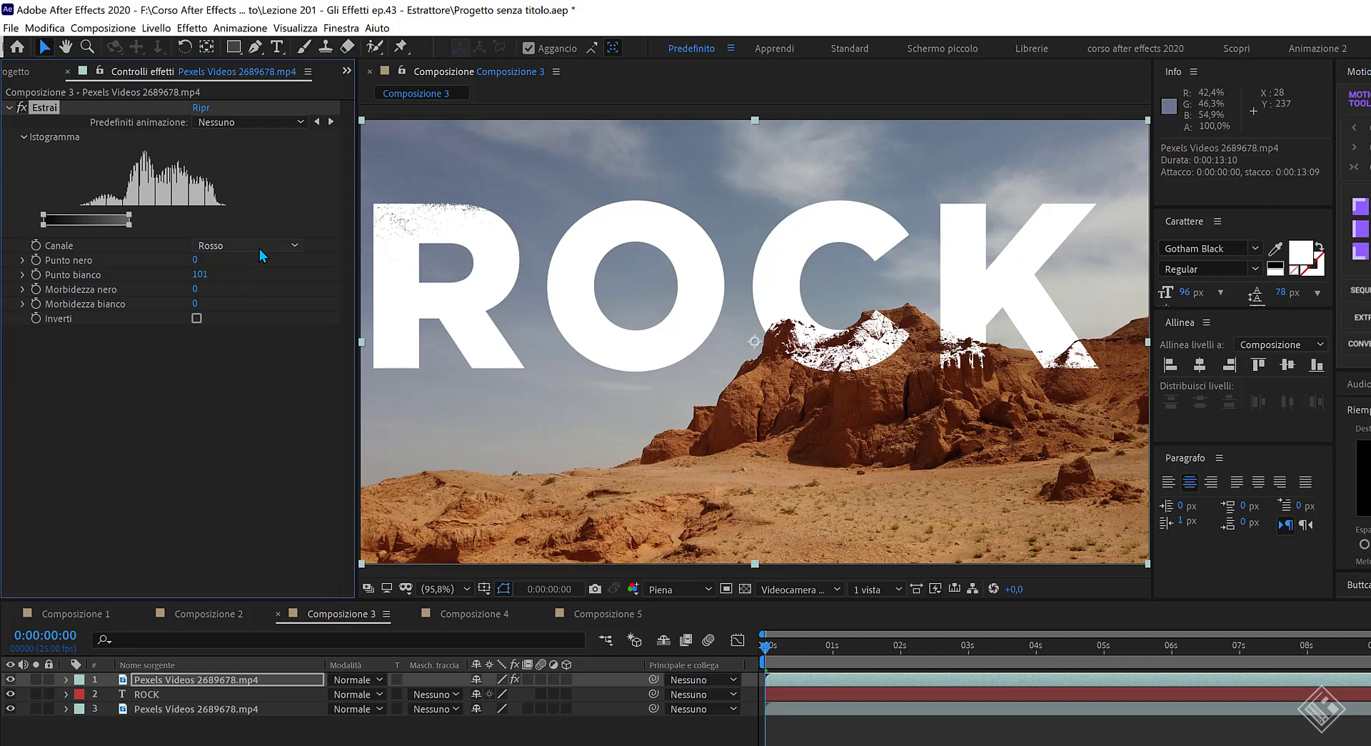
left_click(262, 247)
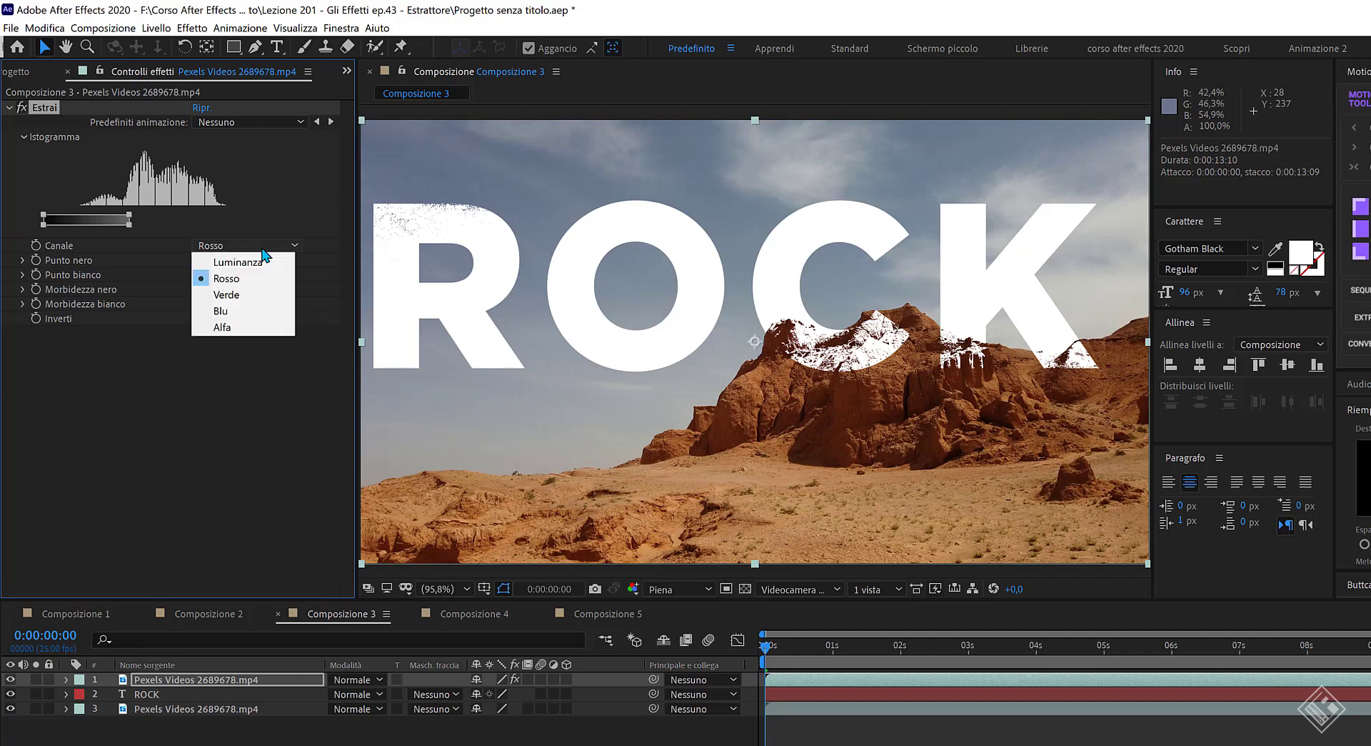
left_click(242, 296)
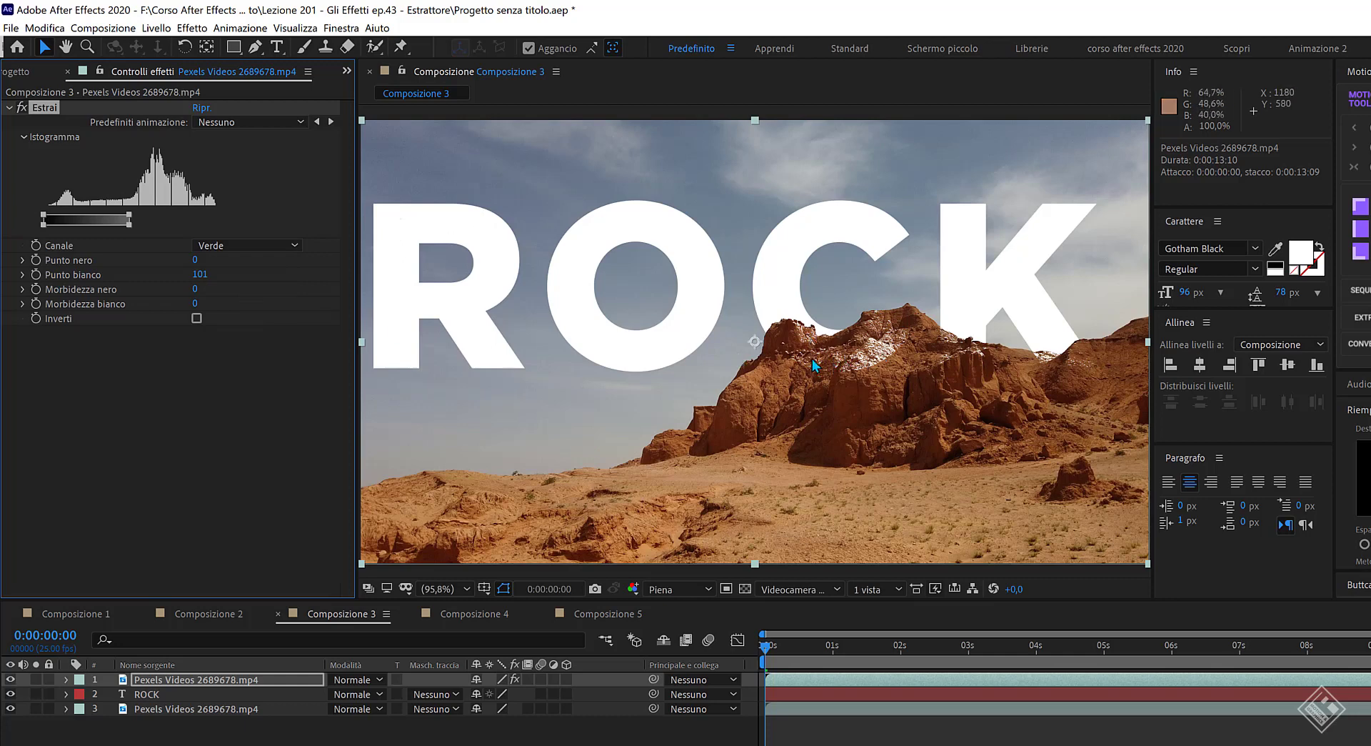
Set Estrai's Canale to Blu and Morbidezza bianco to 27 for a clean rock edge.
left_click(252, 246)
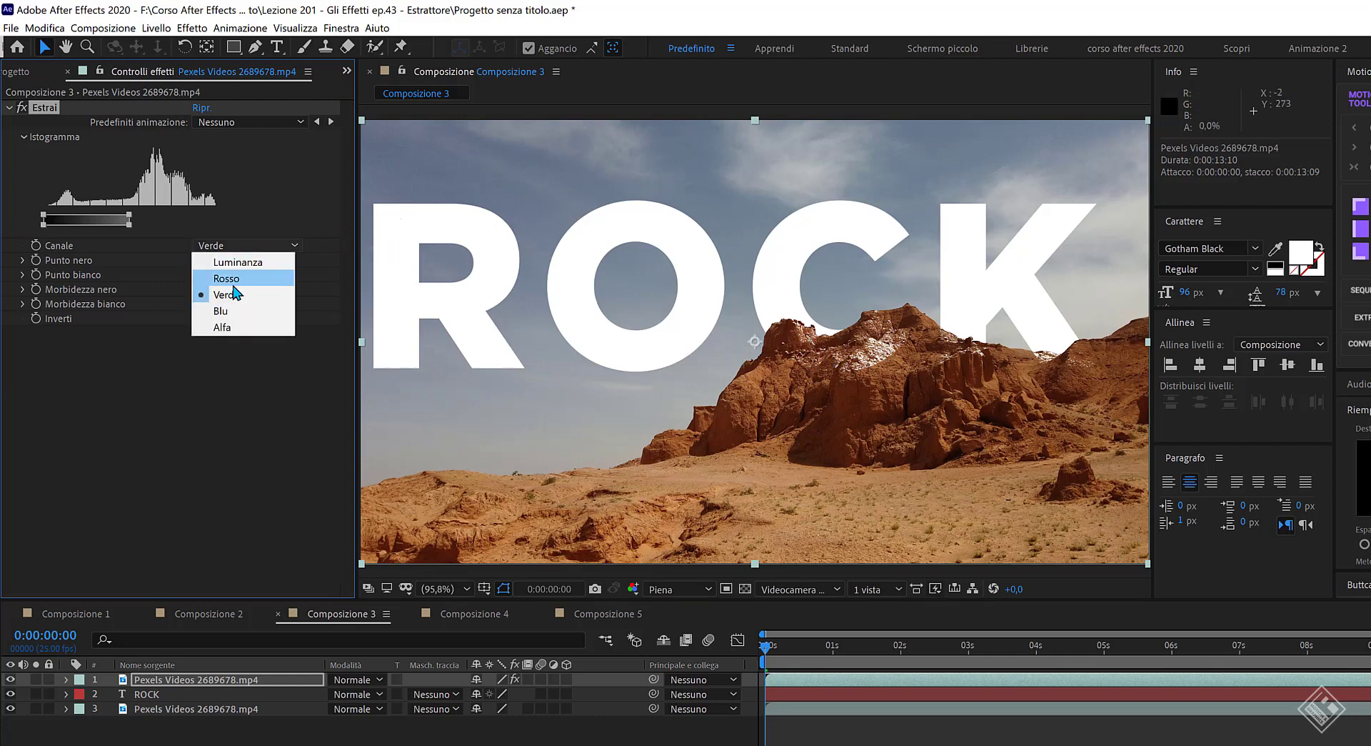
left_click(228, 312)
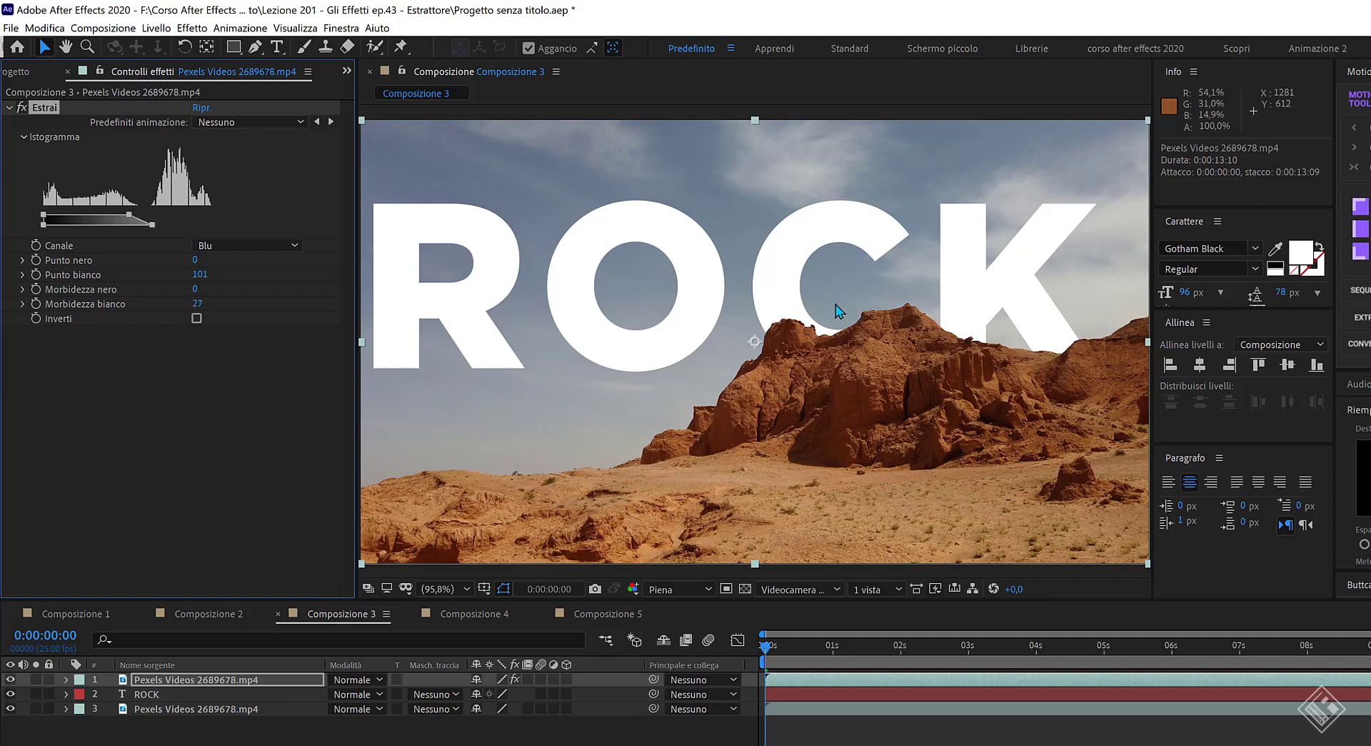
Apply the Curve effect to the top video layer and bend the RGB curve downward to darken the rocks.
left_click(204, 680)
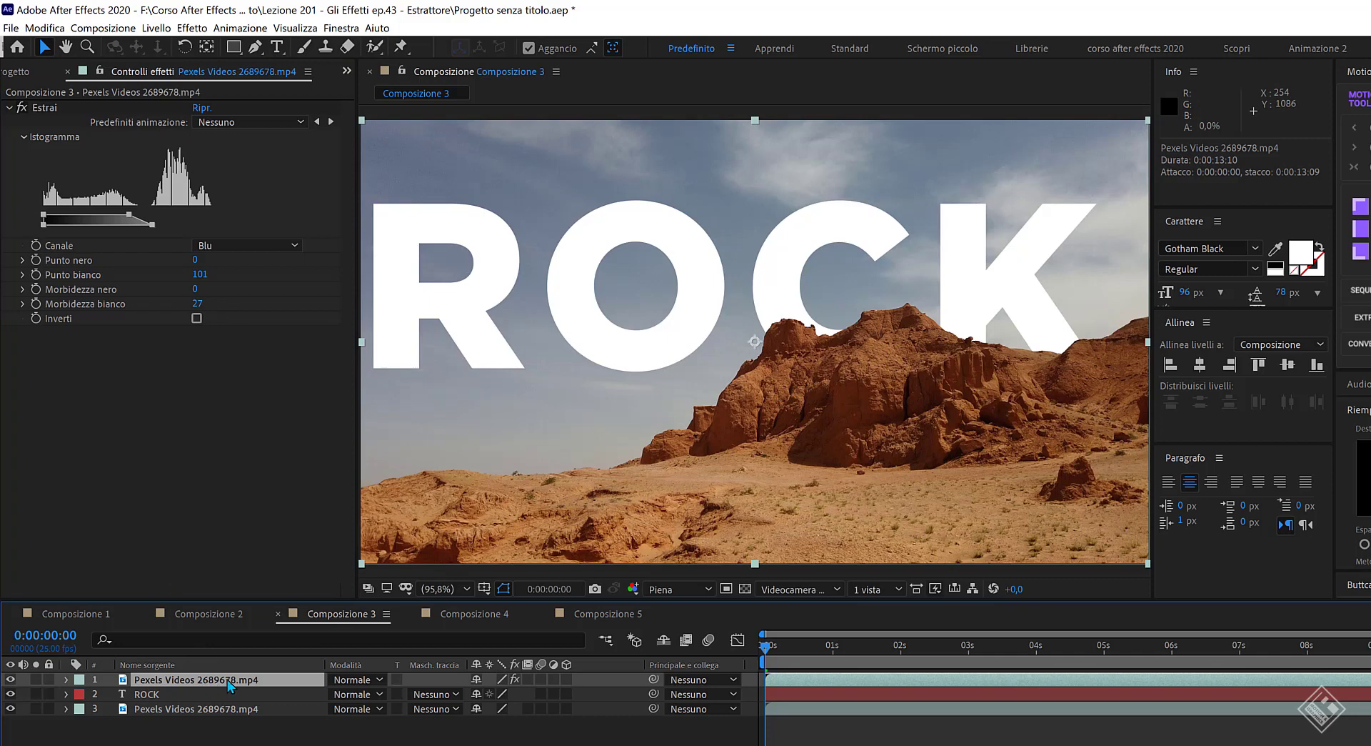
key("ctrl+space")
type("curve")
key("Return")
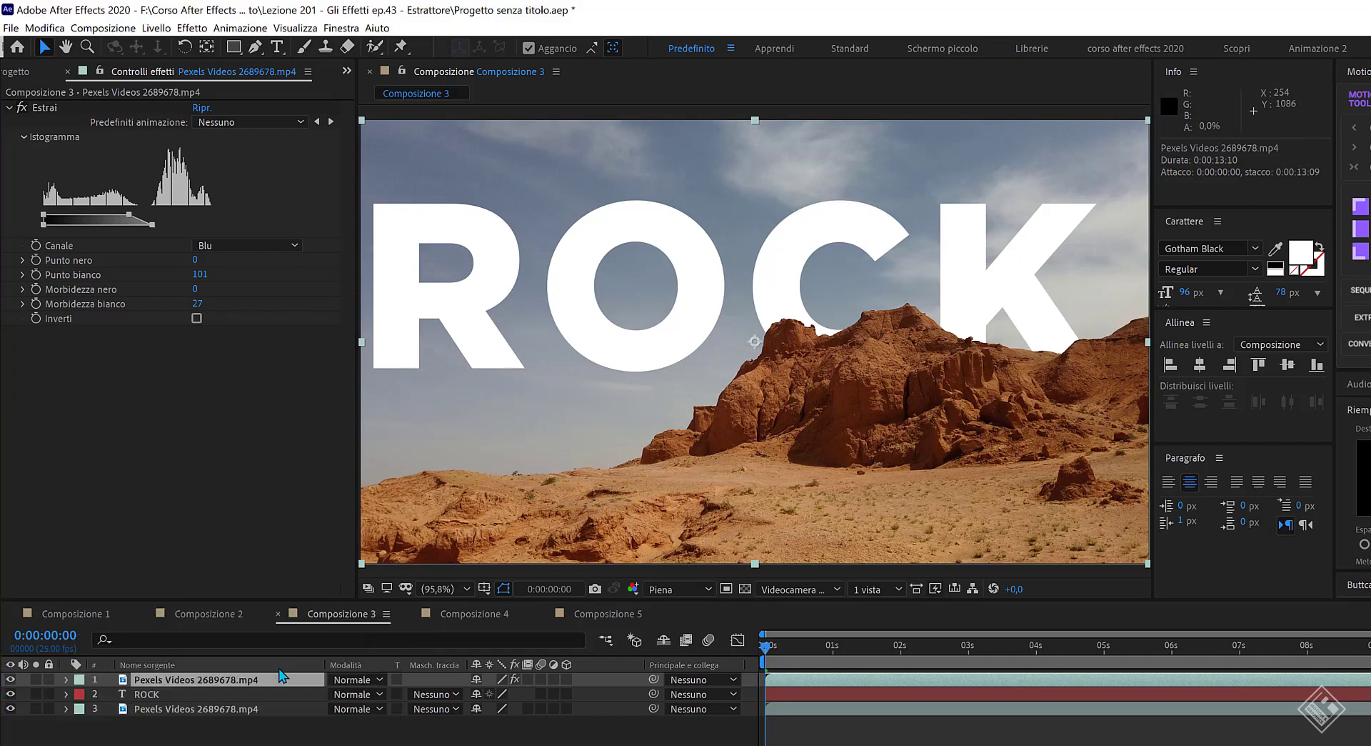
left_click_drag(115, 464, 133, 473)
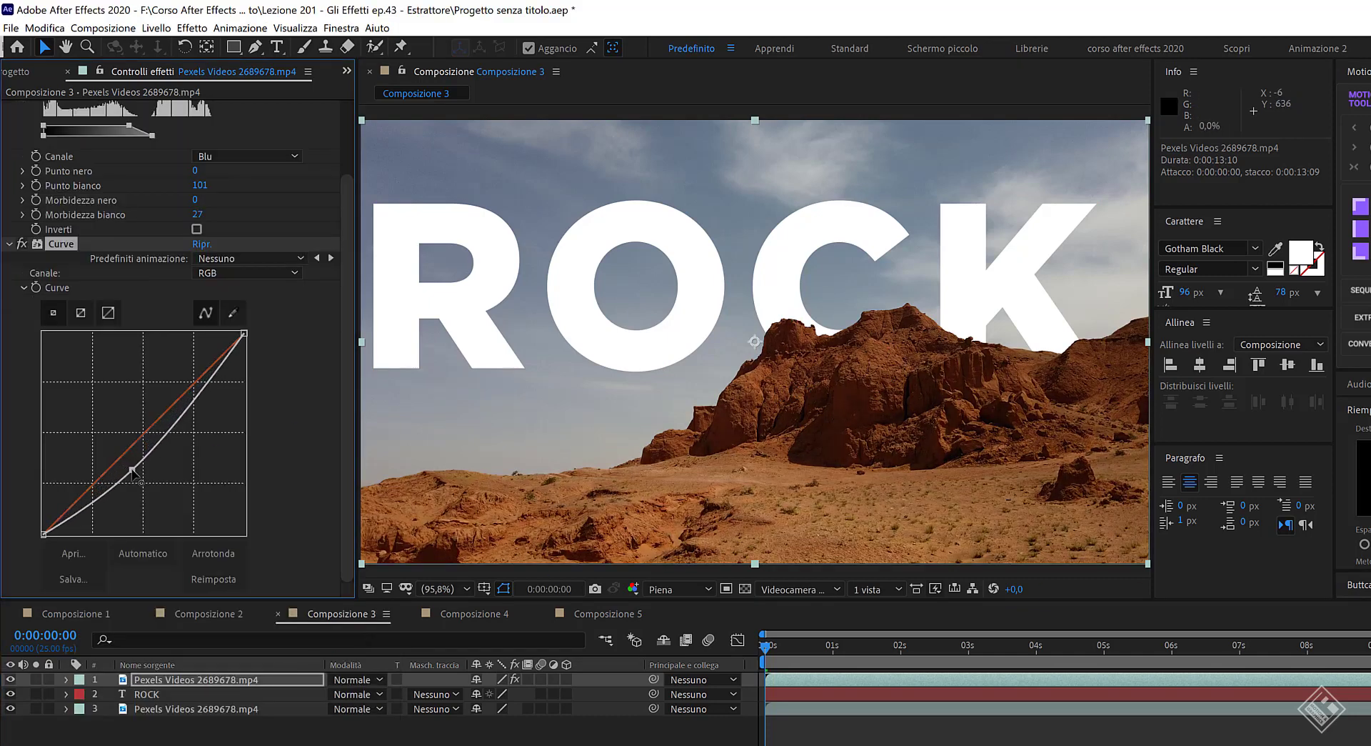
Copy the Curve effect onto the bottom Pexels Videos 2689678.mp4 layer and deselect all layers.
left_click(207, 710)
key("ctrl+v")
left_click(248, 739)
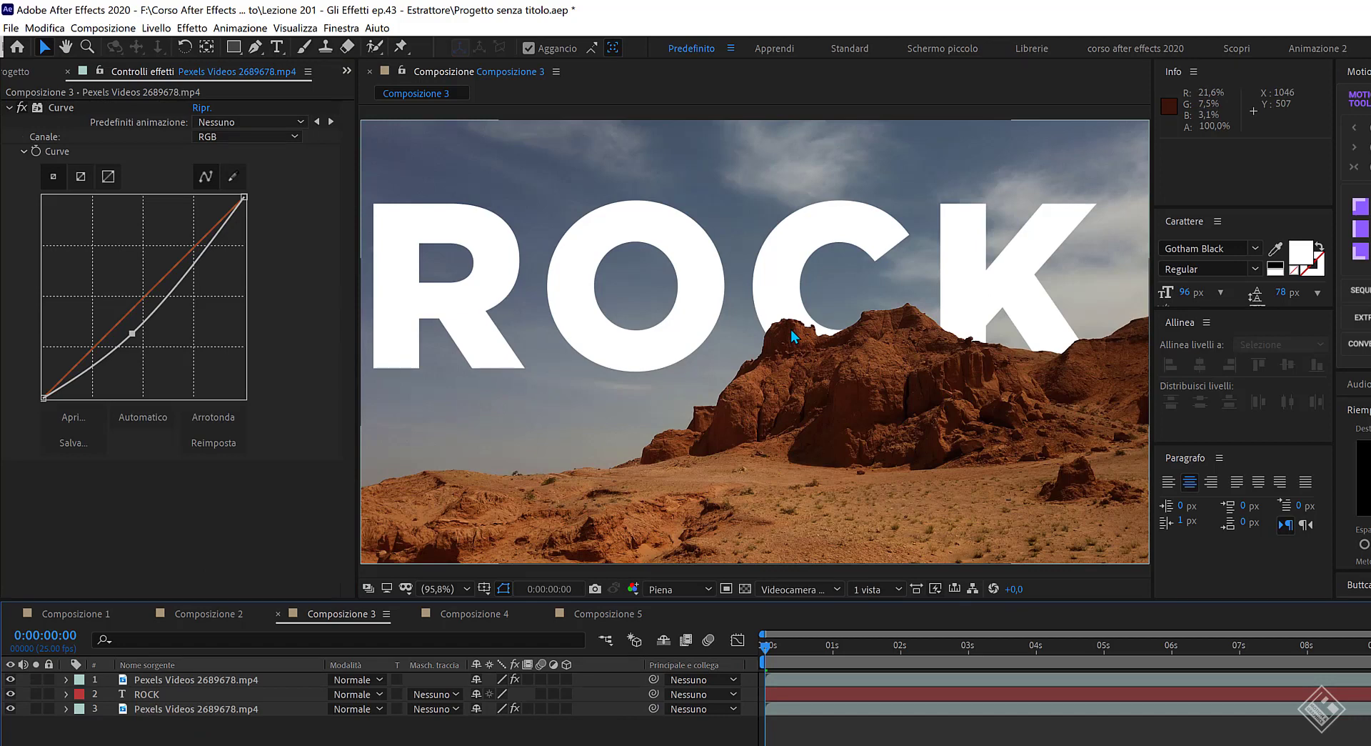
In Composizione 4, raise Estrai's Punto nero to 223 on the video.mp4 layer to isolate the wave foam.
left_click(470, 614)
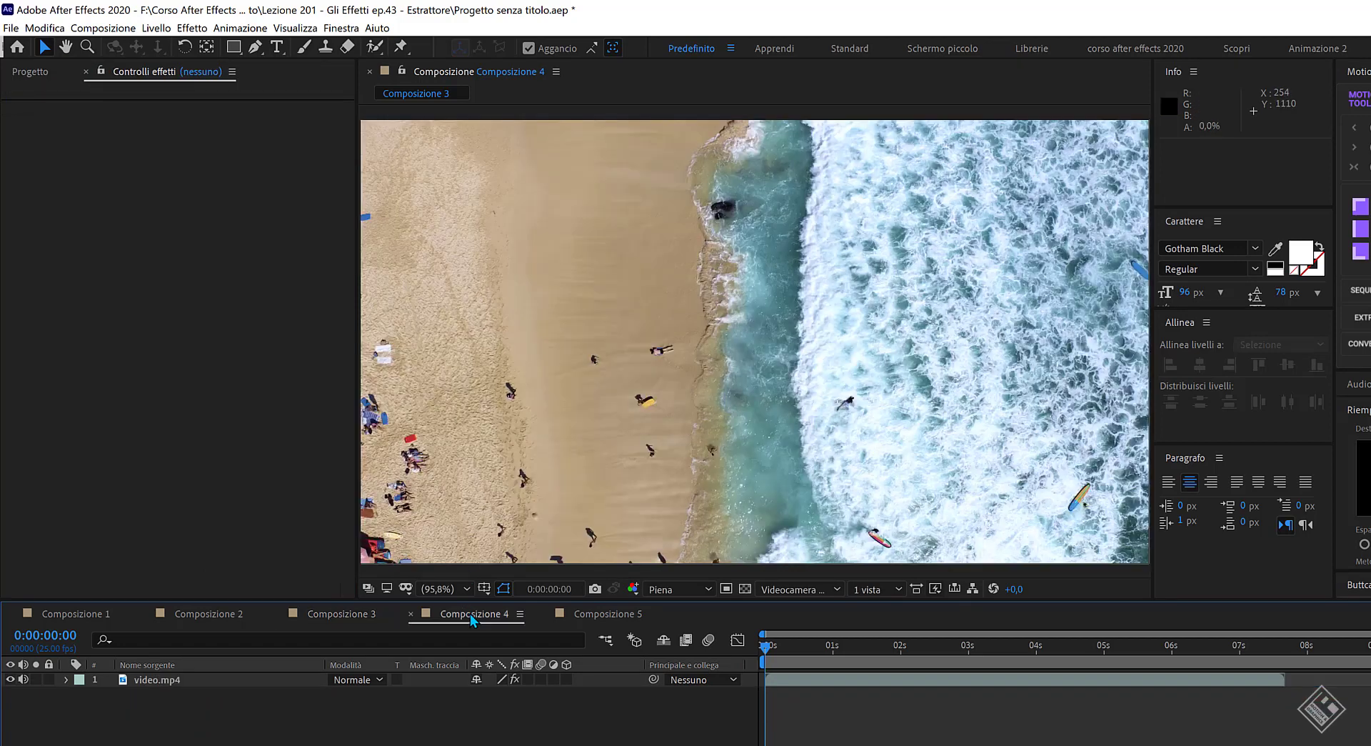
left_click(196, 679)
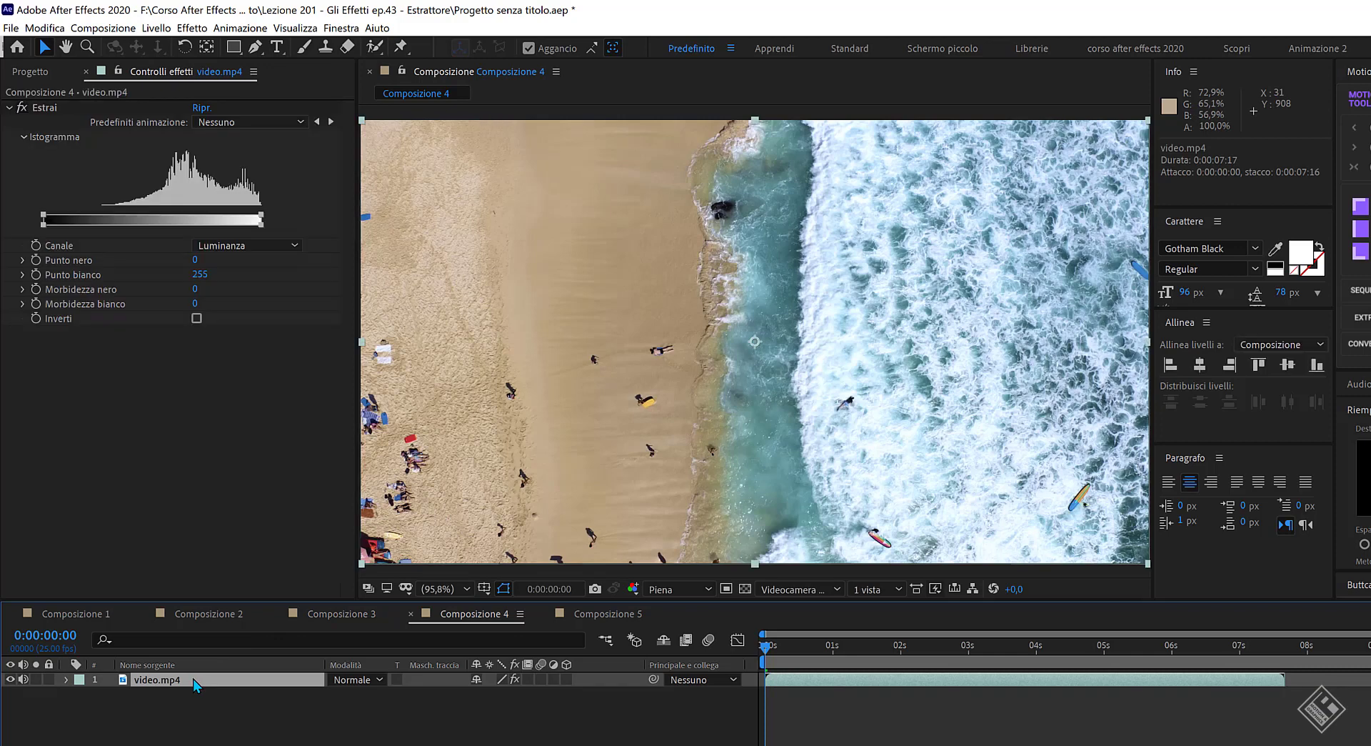
left_click(44, 218)
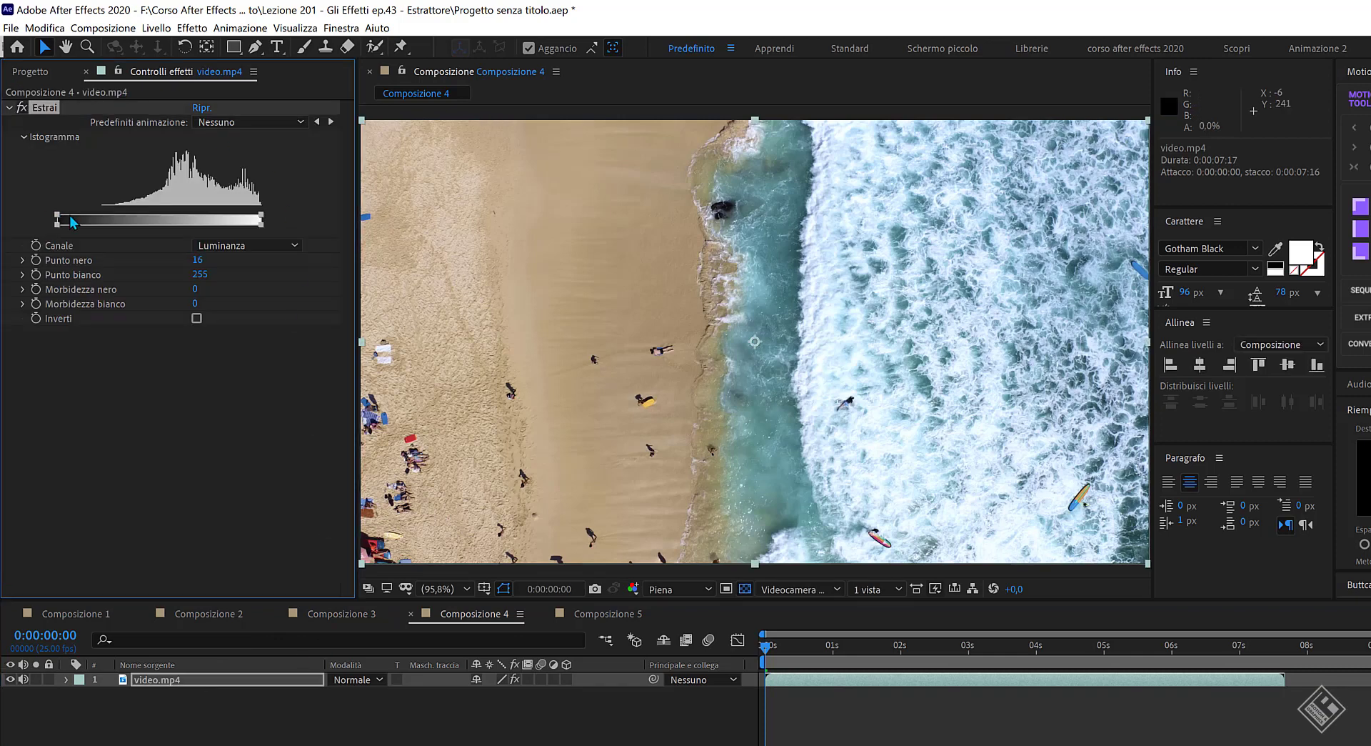
left_click_drag(70, 217, 236, 222)
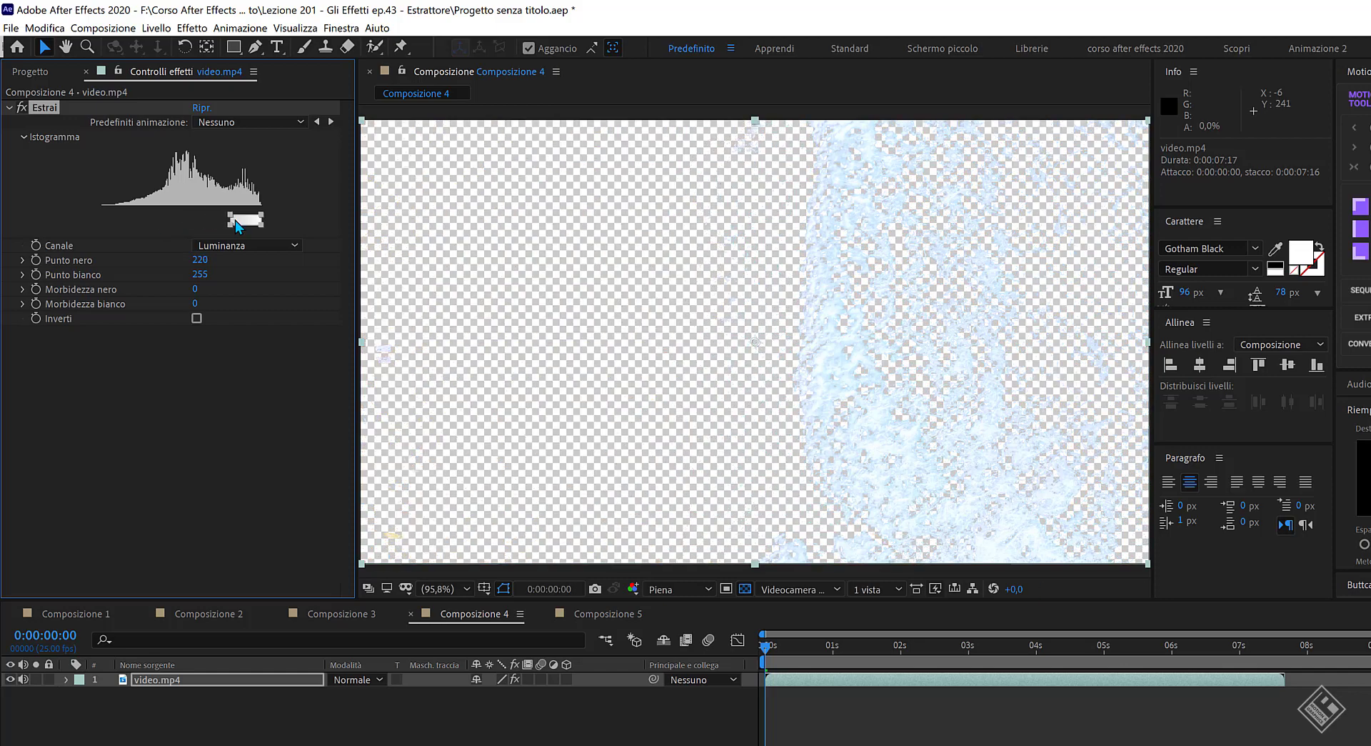
Turn off the transparency grid, soften the foam key with Morbidezza nero 11, and preview the composition.
left_click(745, 588)
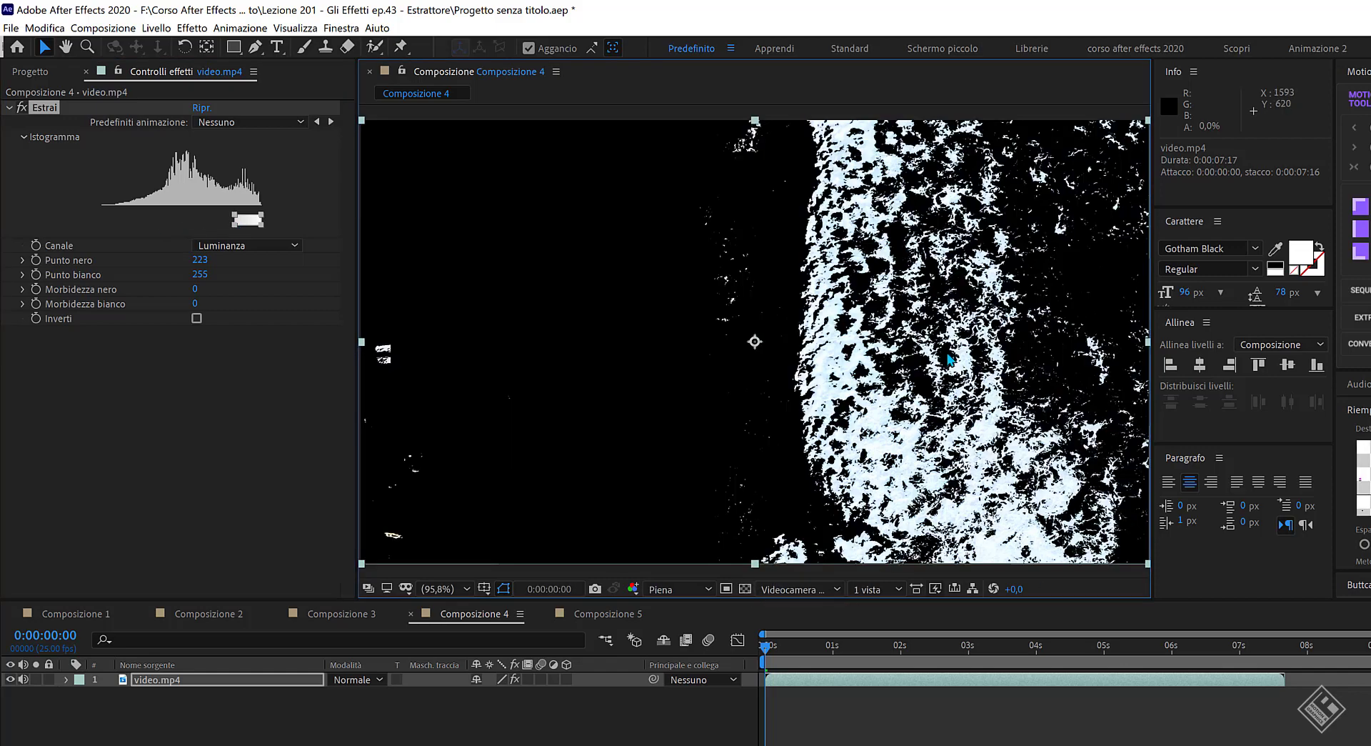
left_click_drag(232, 228, 224, 229)
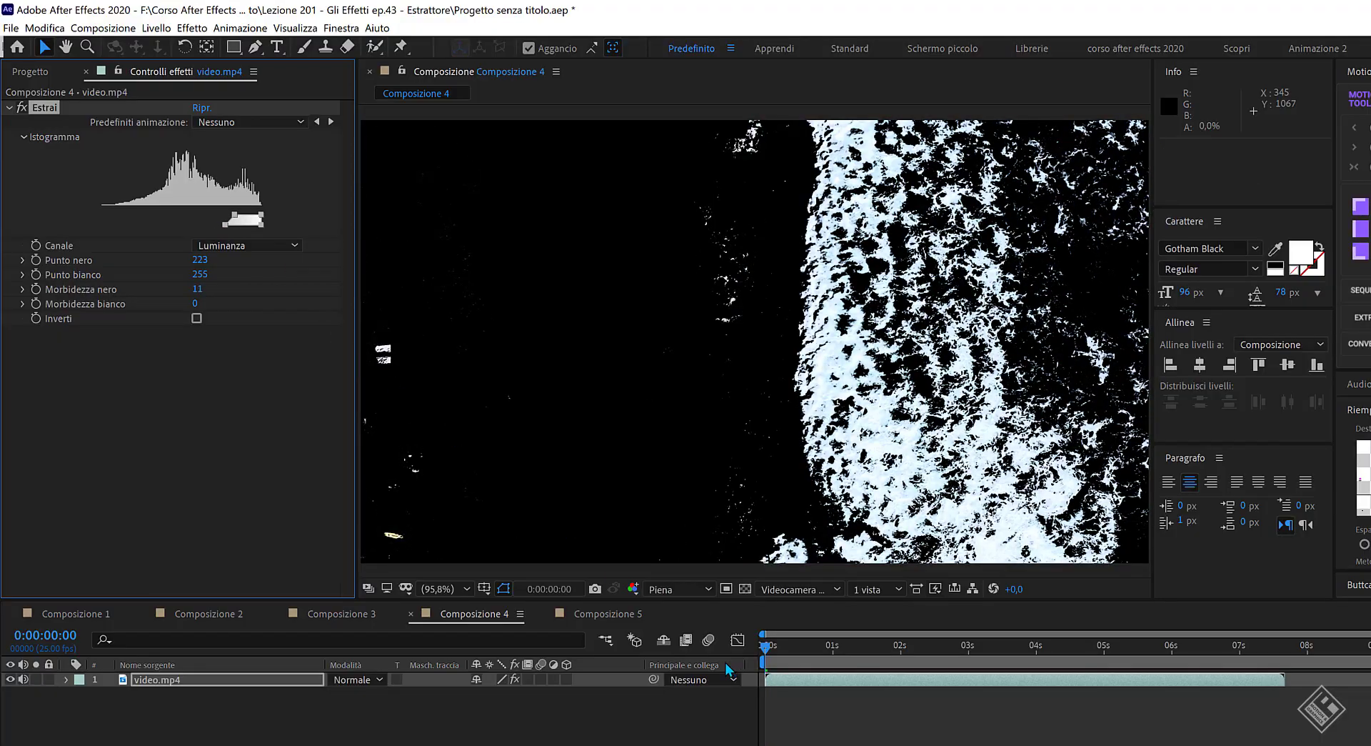
key("space")
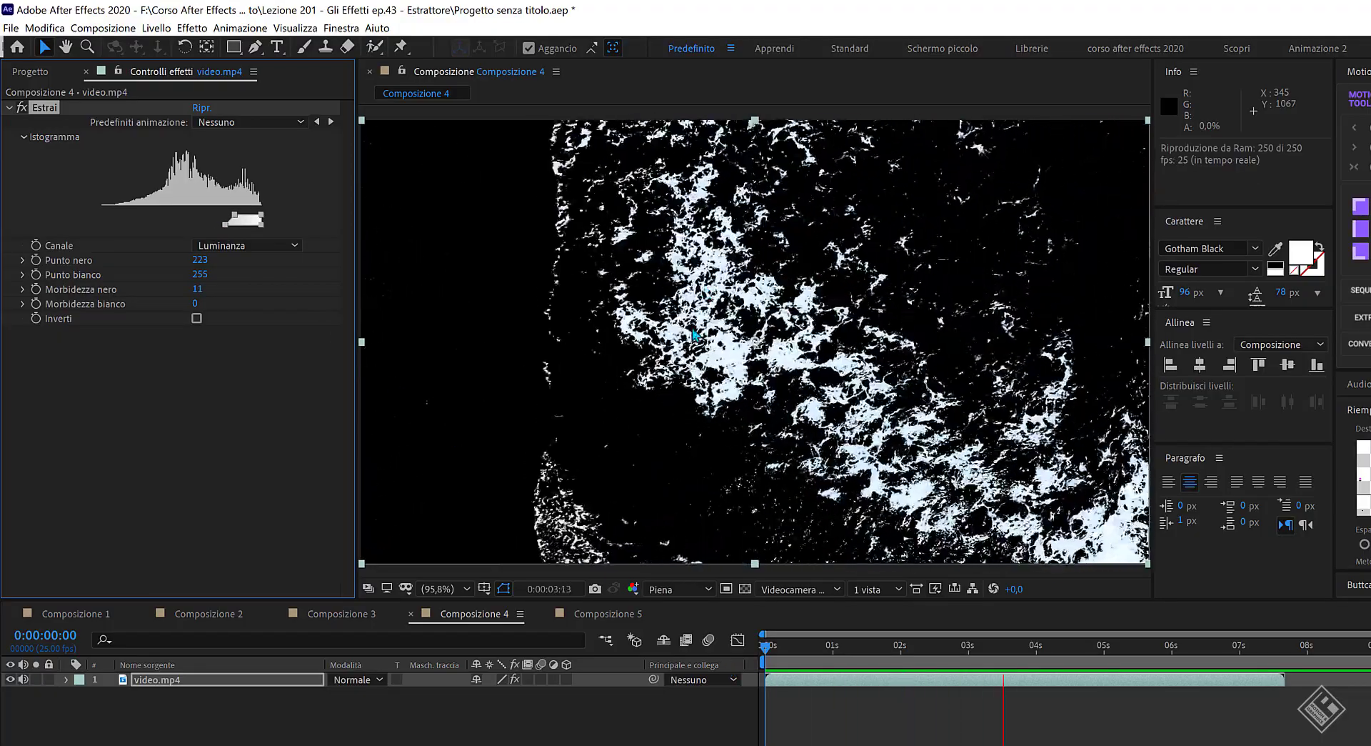
In Composizione 5, isolate the clouds in Pexels Videos 3723.mp4 by setting Estrai's Punto nero to 147 and Morbidezza nero to 21.
left_click(608, 614)
left_click(173, 683)
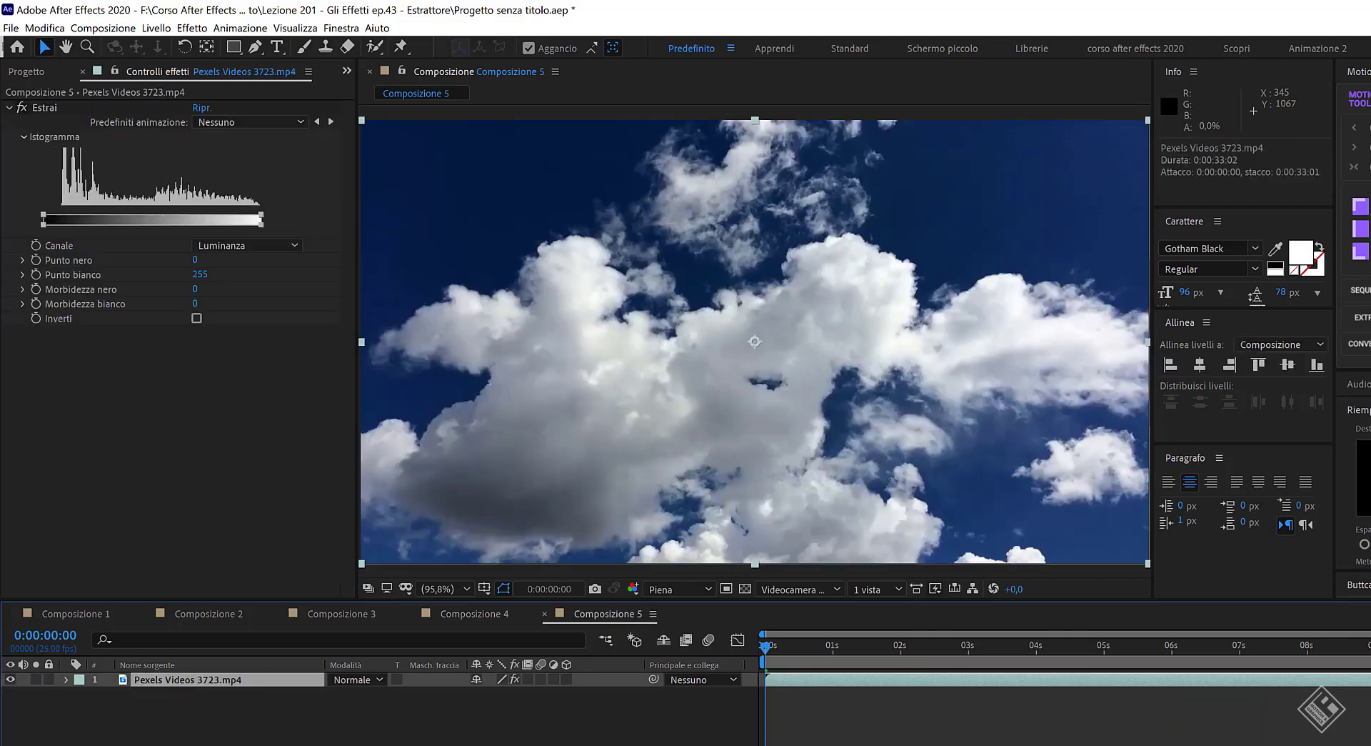
left_click_drag(43, 223, 152, 228)
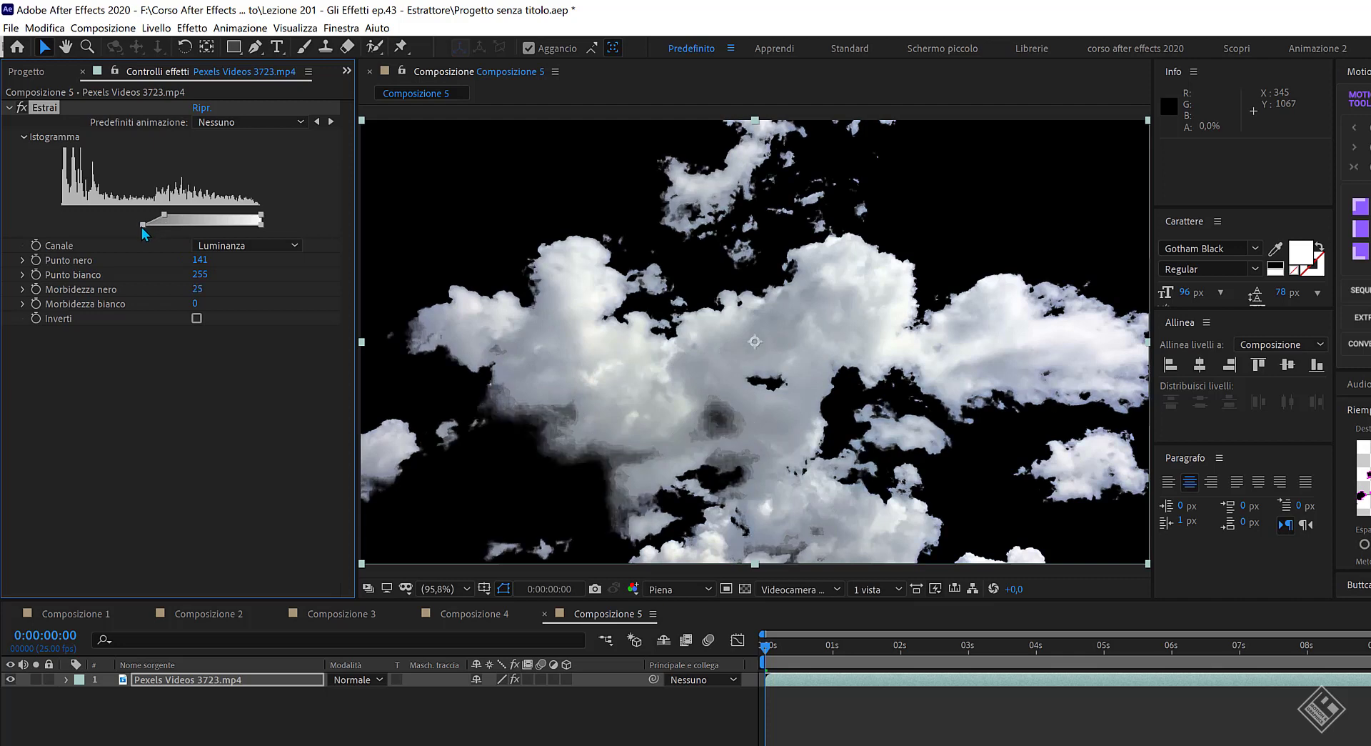
left_click_drag(164, 219, 168, 220)
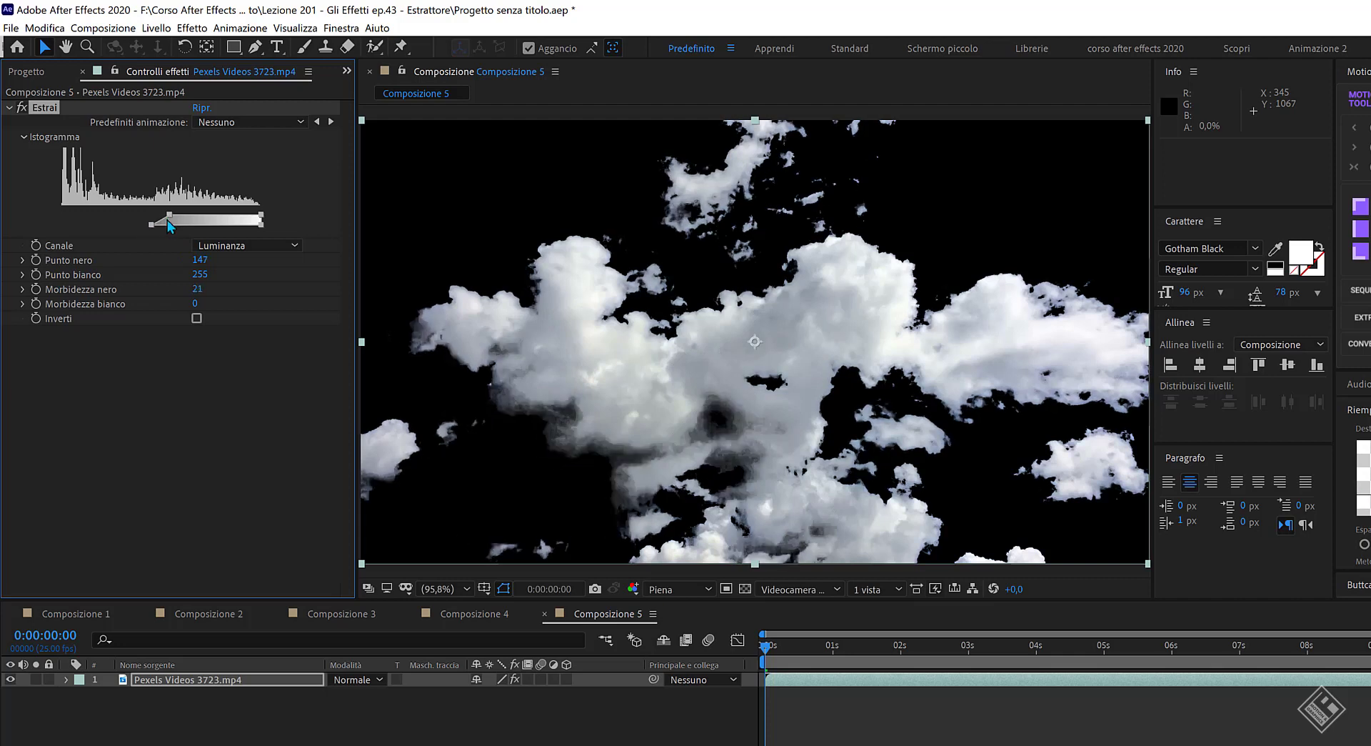